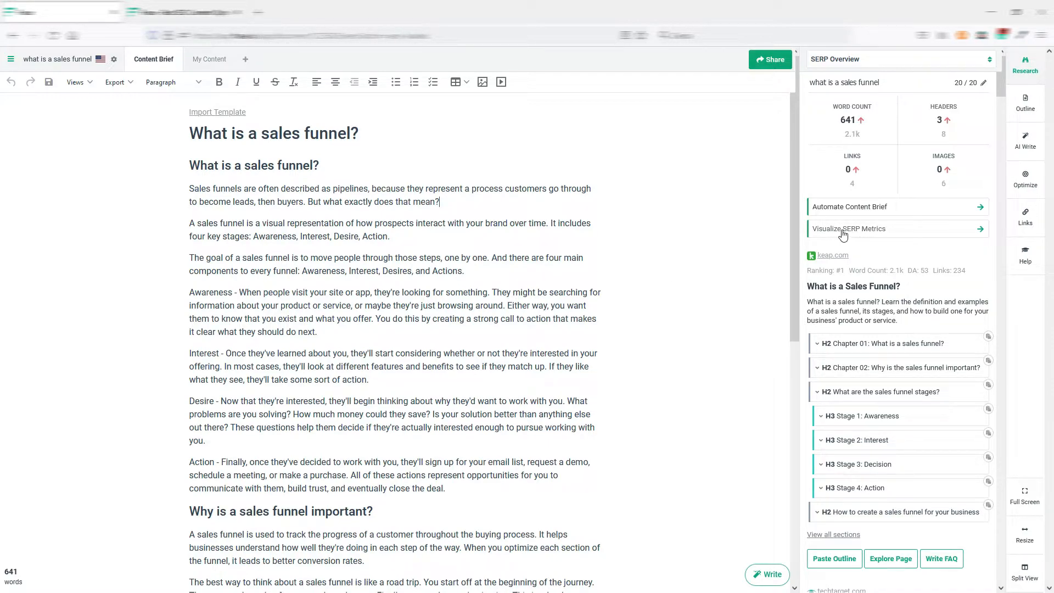
Open the SERP Visualizer and examine the Word Count and Topic Score of the ranking pages, leaving it when finished.
click(876, 234)
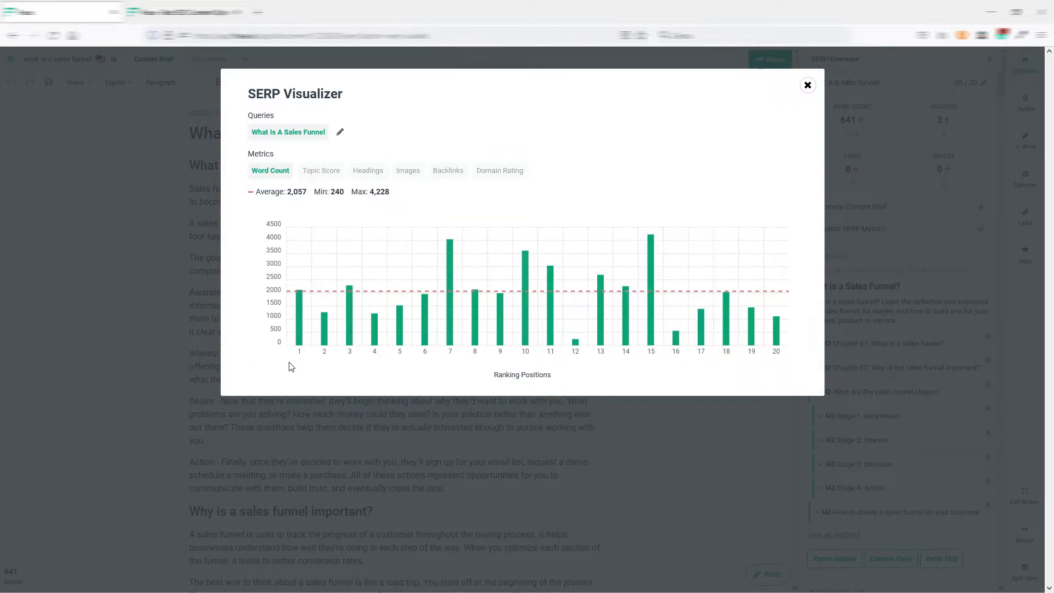
mouse_move(298, 329)
mouse_move(653, 339)
mouse_move(404, 319)
click(323, 173)
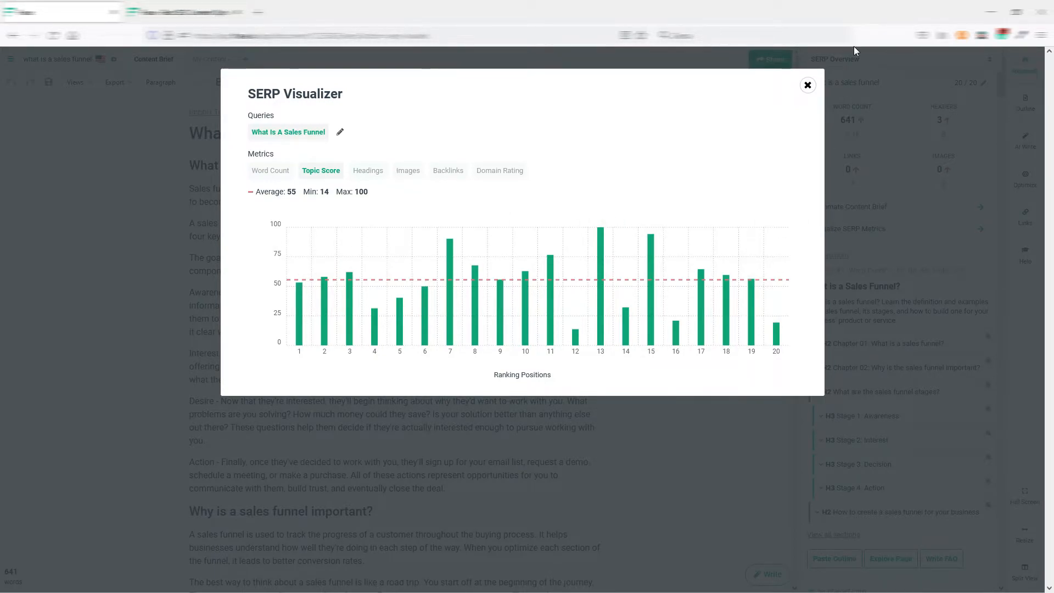
click(807, 86)
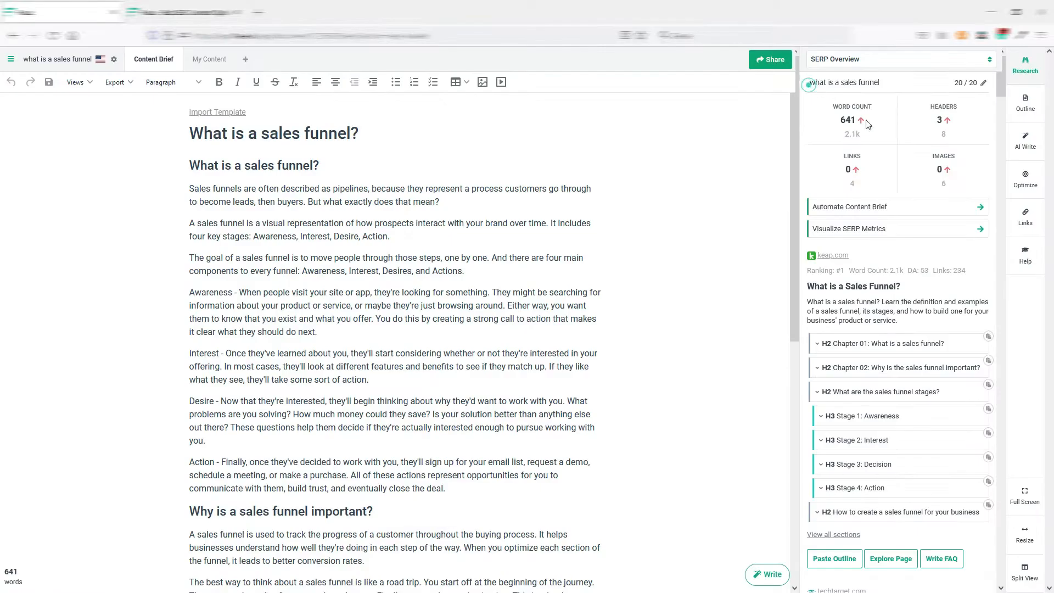
Exclude skyword.com, forbes.com, techradar.com and business.linkedin.com from the analysed search results and save the selection of 16.
click(984, 84)
scroll(880, 158, down, 15)
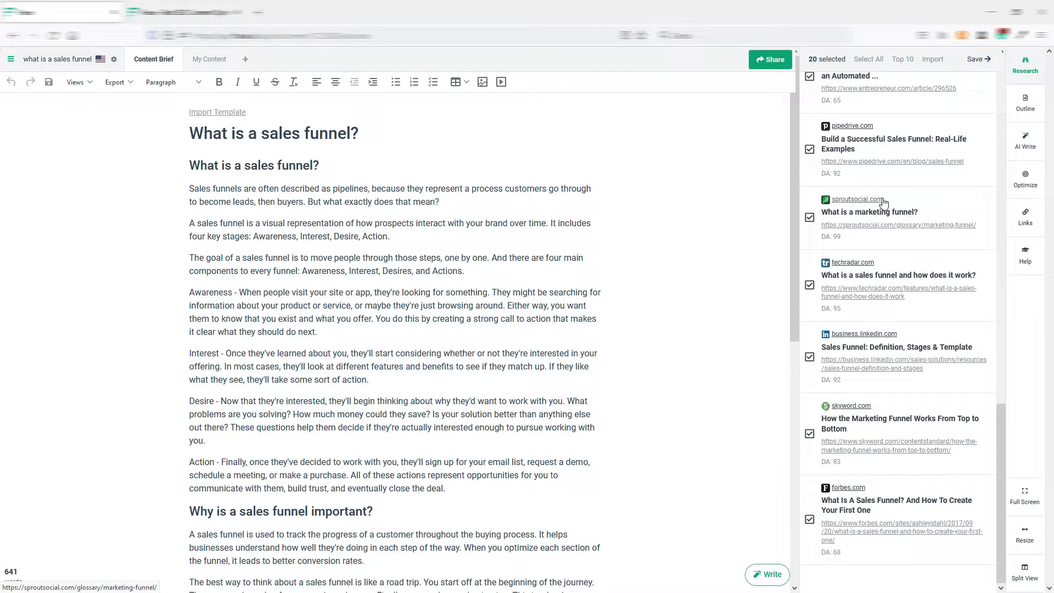
click(809, 433)
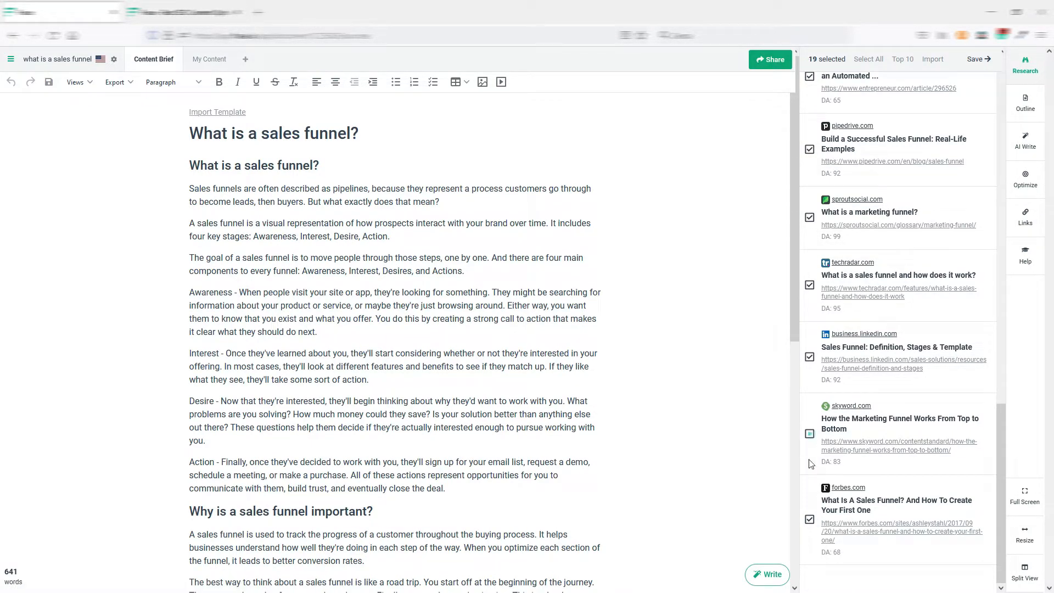
click(809, 520)
click(810, 285)
scroll(941, 310, up, 8)
scroll(940, 311, up, 5)
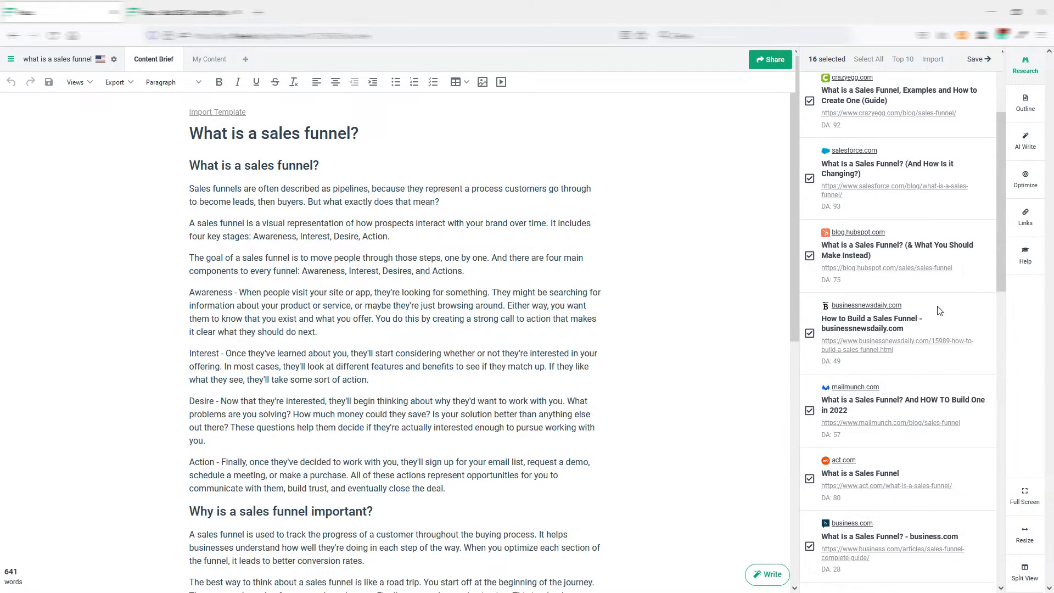
click(975, 60)
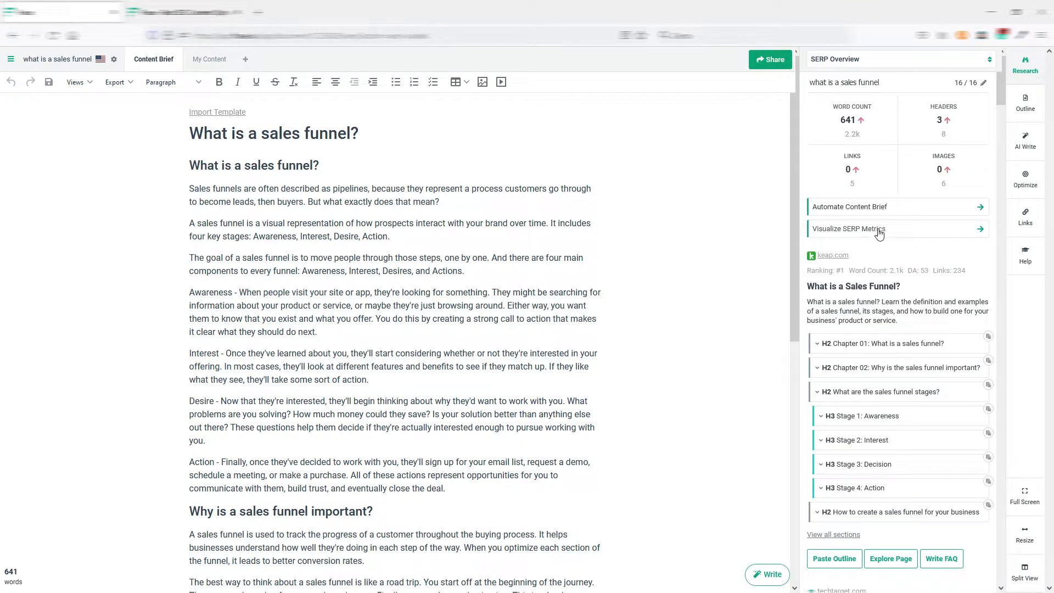
Reopen the SERP Visualizer and examine the Topic Score, Headings and Images metrics of the ranking pages.
click(878, 230)
click(321, 171)
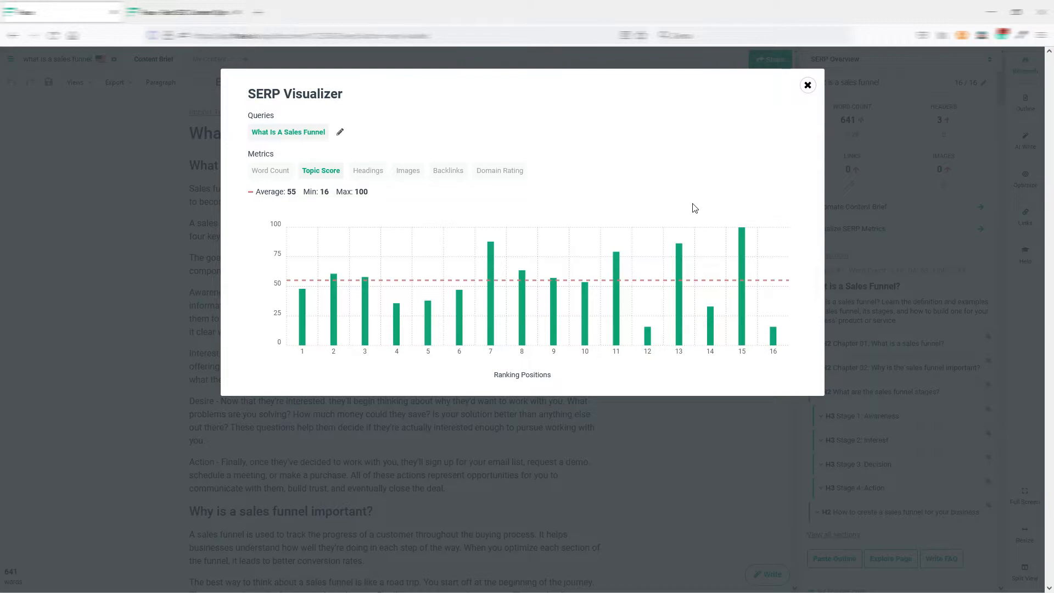
click(368, 172)
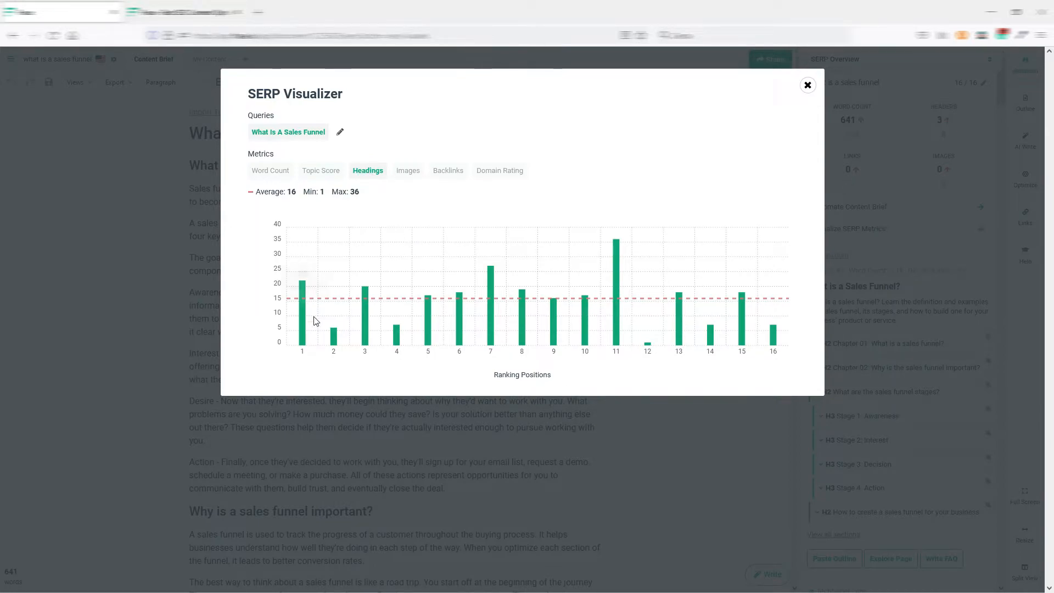
mouse_move(301, 304)
click(408, 171)
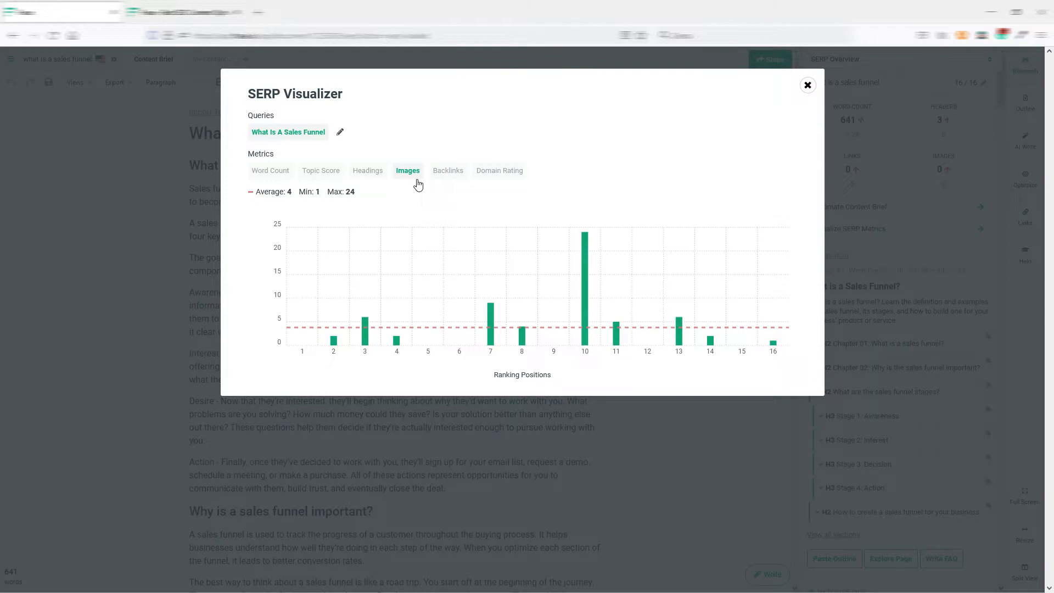
Compare the Backlinks and Domain Rating of the individual ranking sites, including the first and last positions.
click(449, 173)
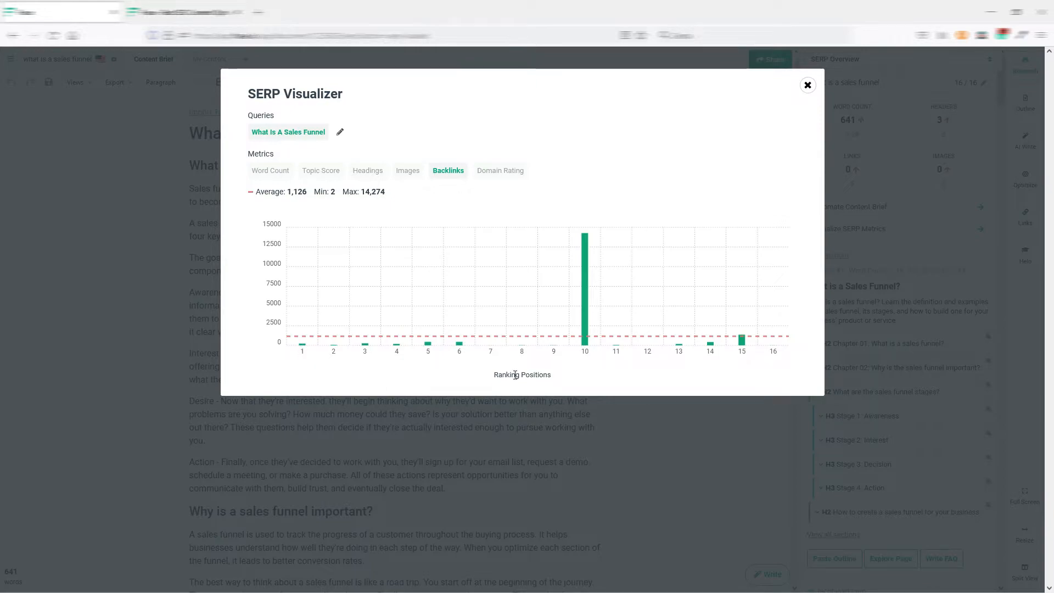
mouse_move(586, 346)
mouse_move(306, 349)
click(498, 173)
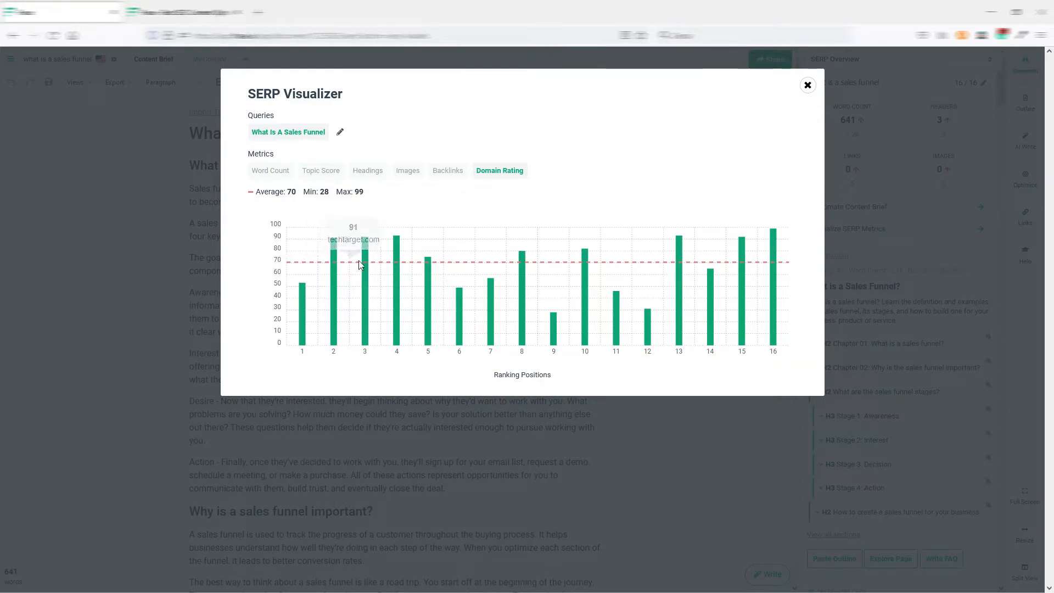
mouse_move(398, 269)
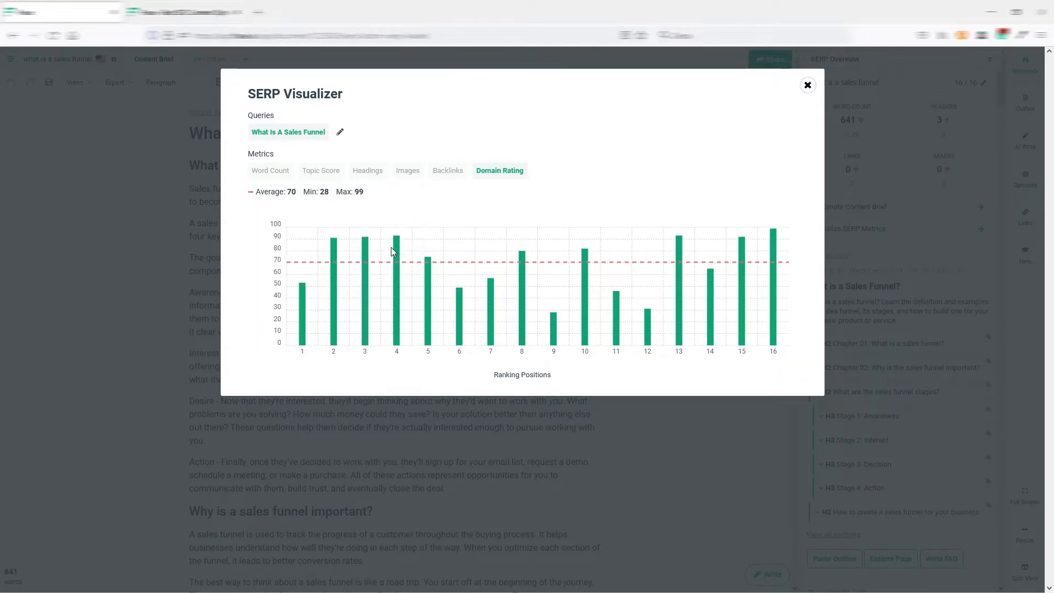
mouse_move(360, 248)
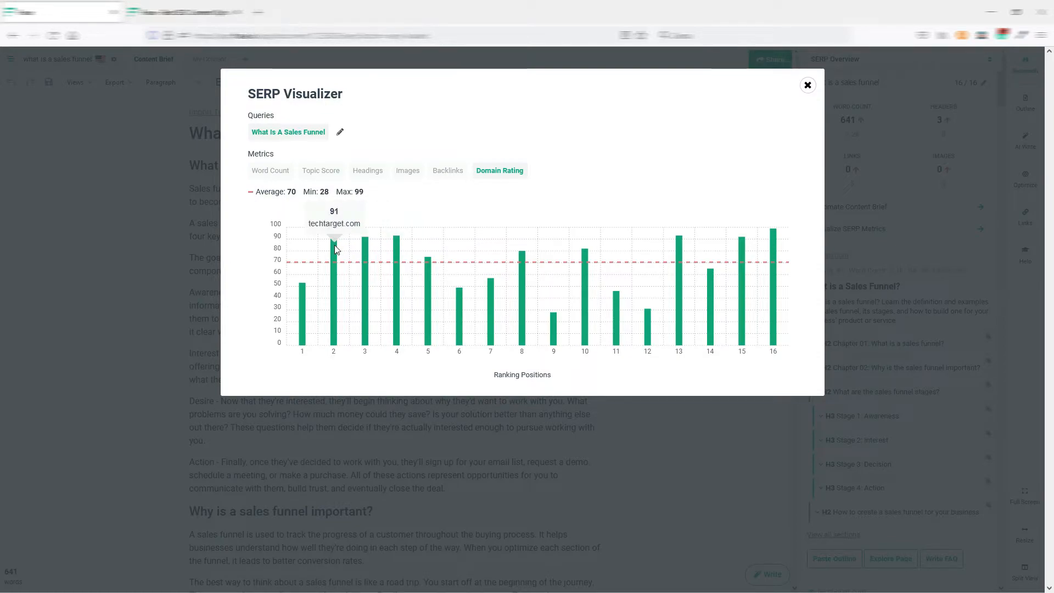
mouse_move(301, 295)
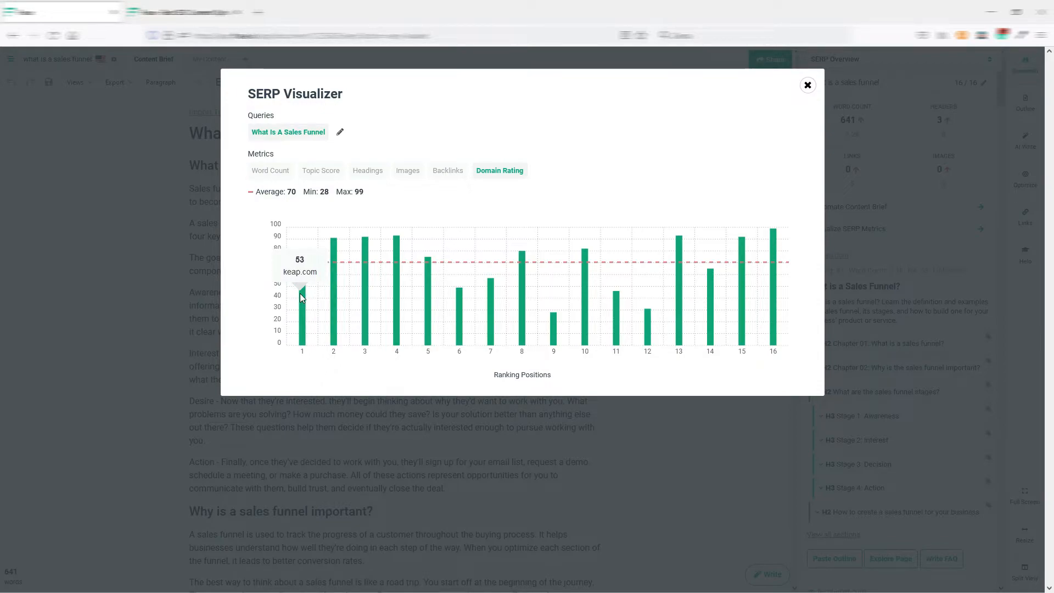
mouse_move(772, 243)
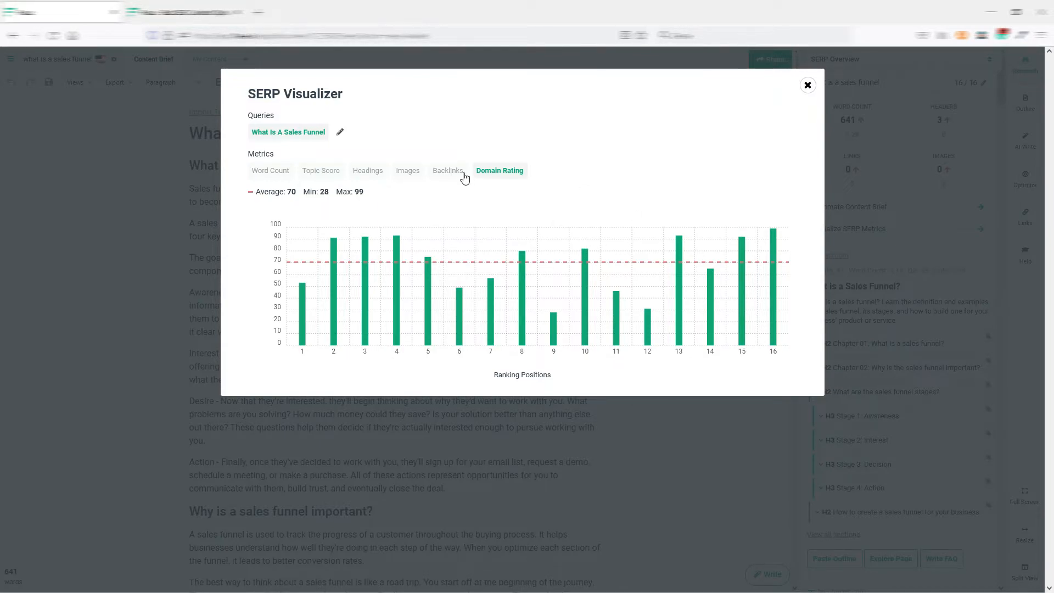
Review the Backlinks, Images, Headings and Word Count metrics again and close the SERP Visualizer.
click(447, 171)
click(406, 172)
click(405, 172)
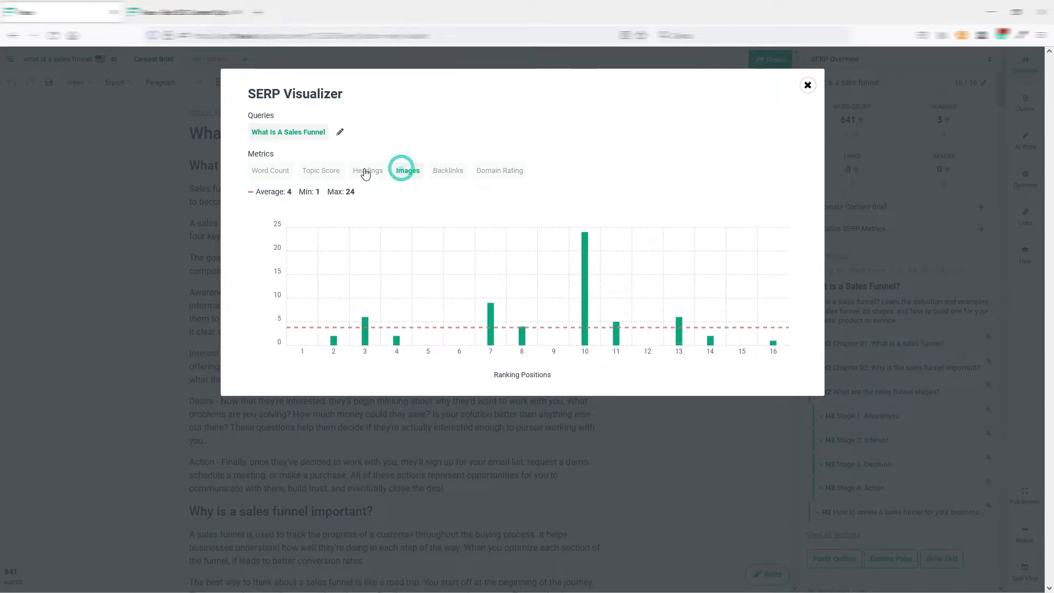
click(366, 172)
click(270, 171)
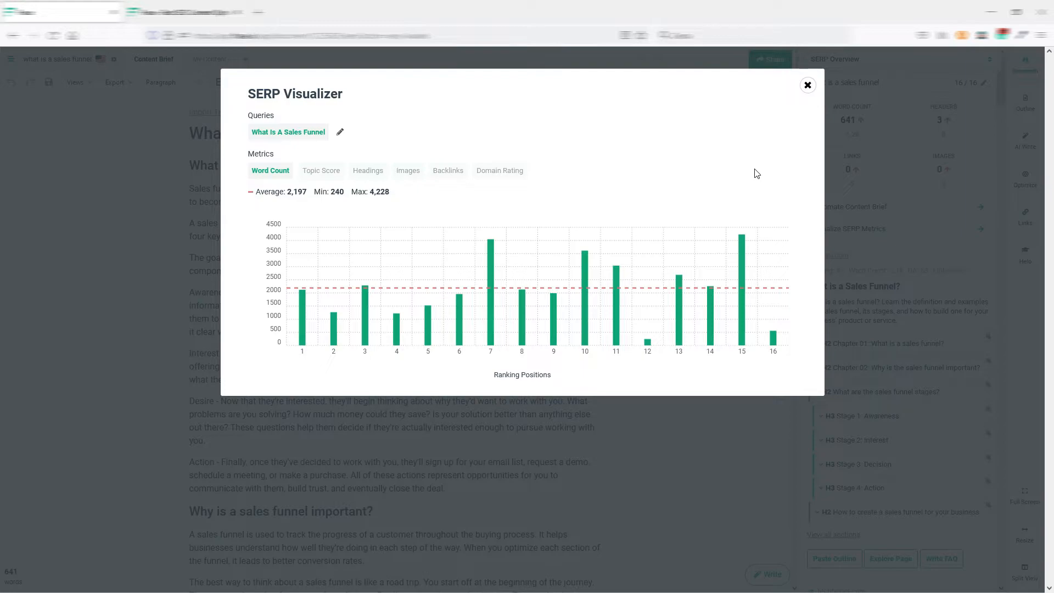
click(808, 85)
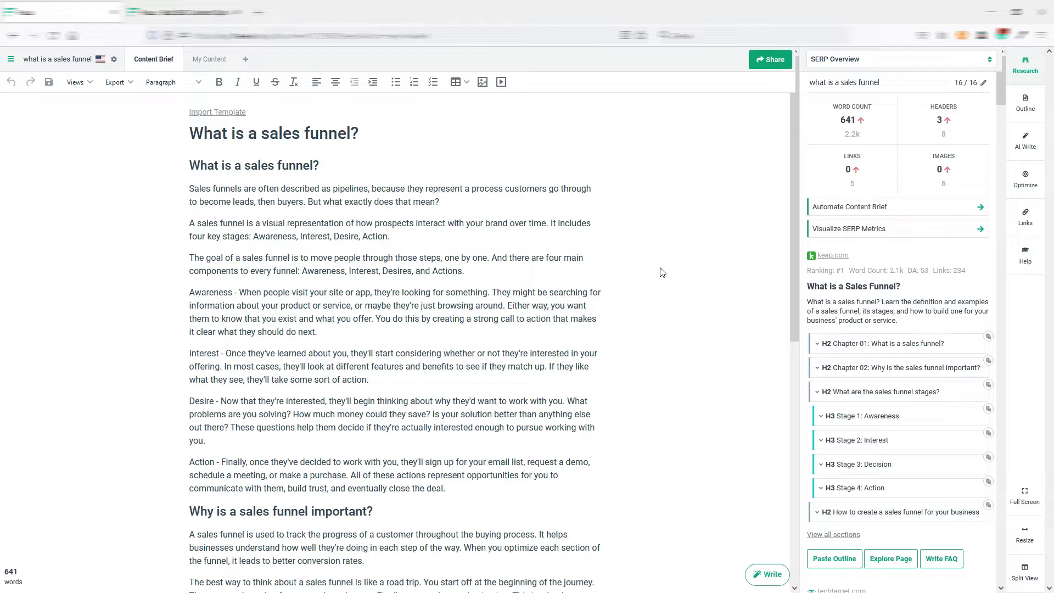
Open the external links research for the sales funnel article and look through the article text and the linked domains.
click(1031, 220)
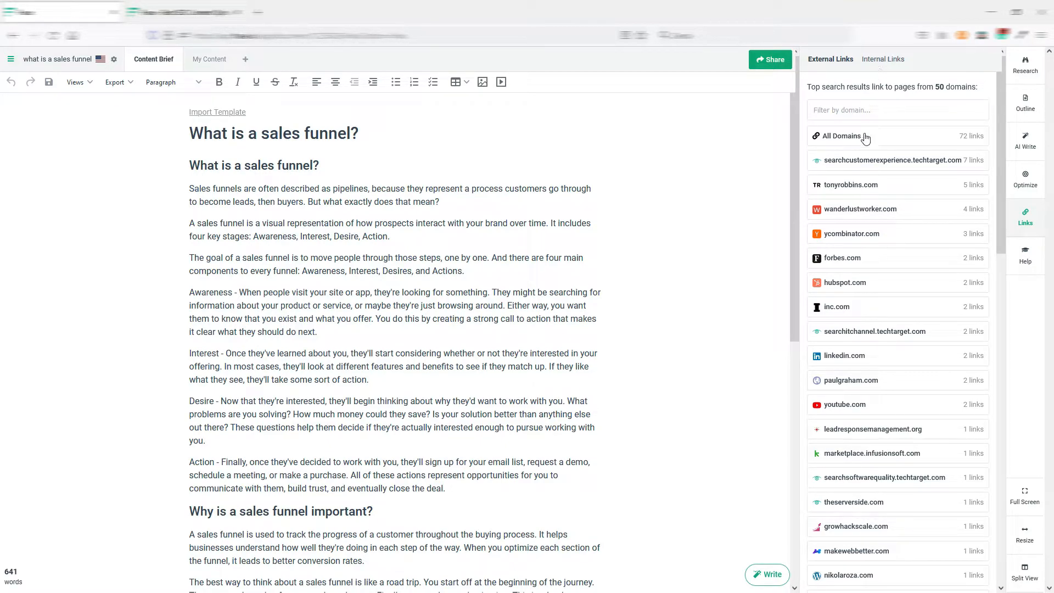
scroll(493, 257, down, 8)
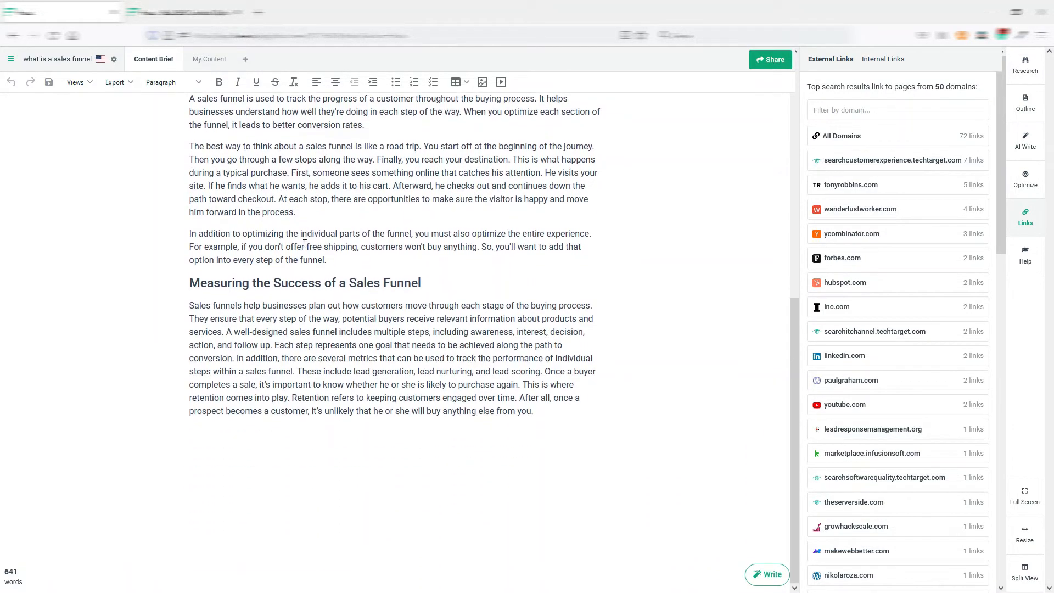
scroll(379, 331, up, 8)
scroll(404, 313, down, 8)
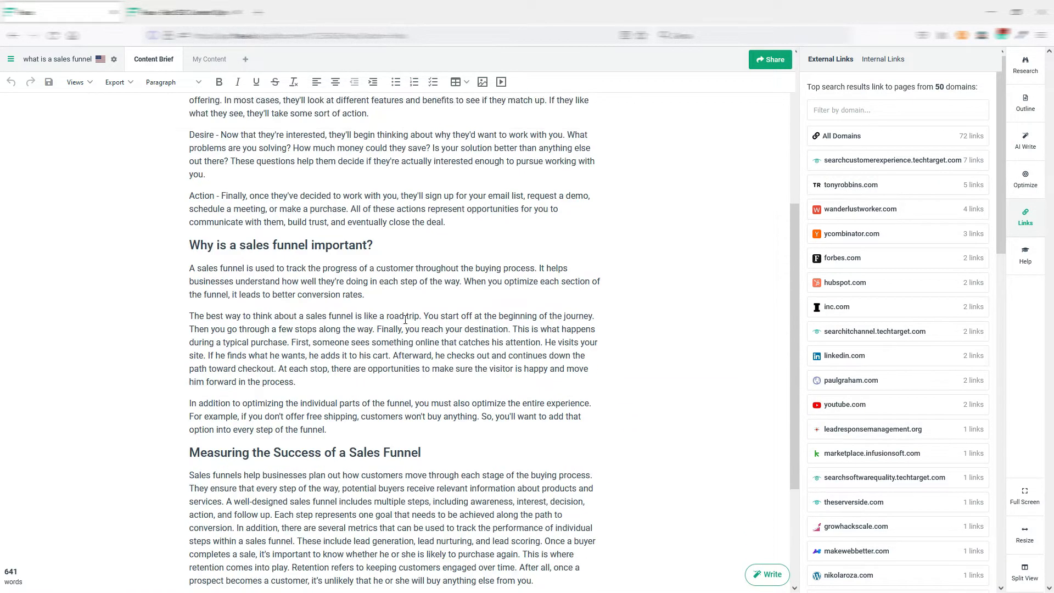
scroll(386, 258, up, 8)
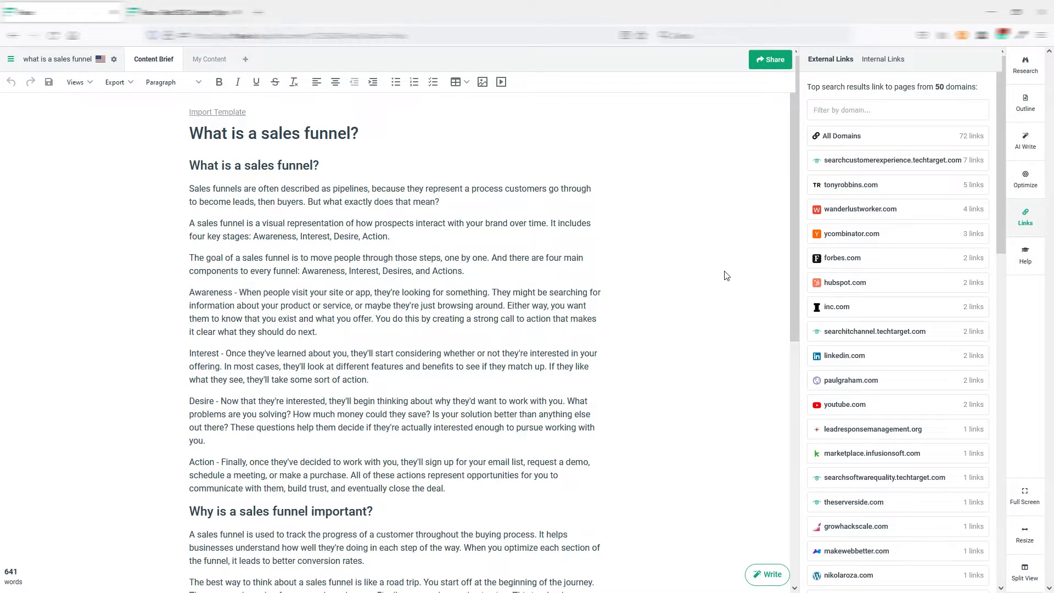
scroll(901, 223, down, 15)
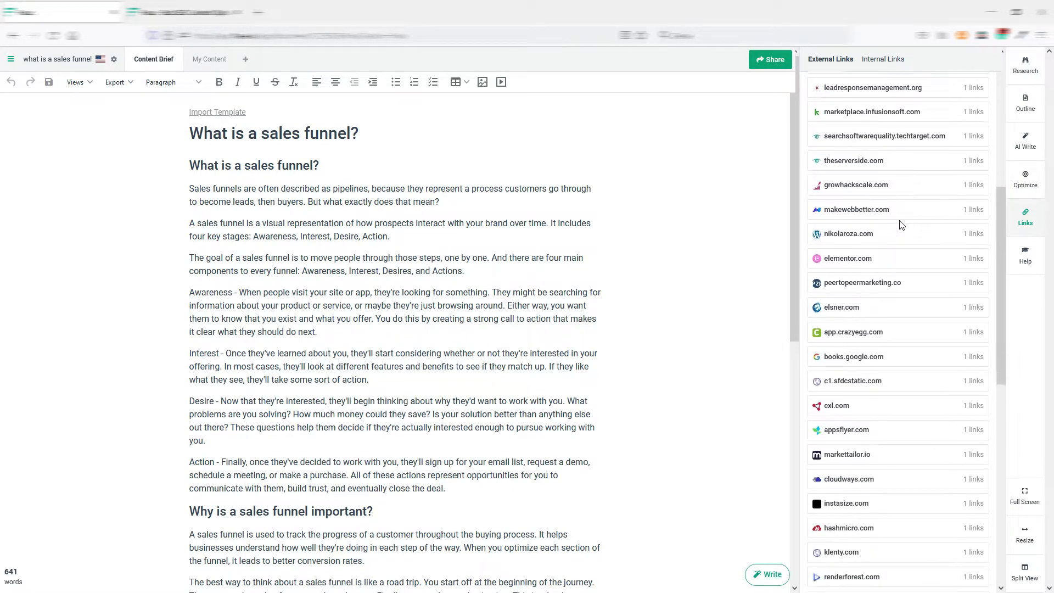
scroll(901, 224, up, 15)
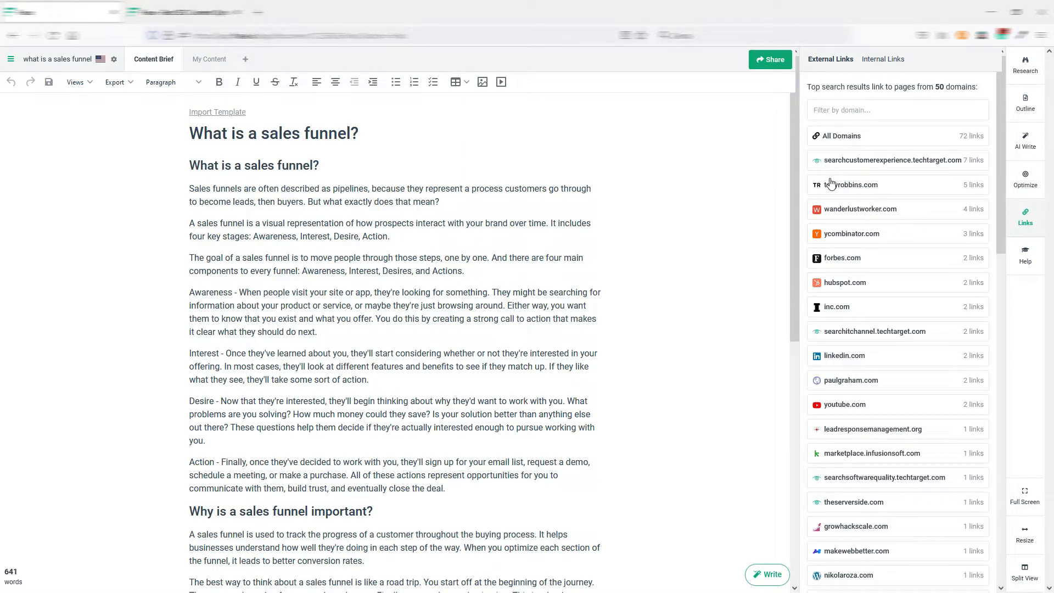
Inspect the suggested external links from tonyrobbins.com and hubspot.com, returning to the list of all domains.
click(914, 187)
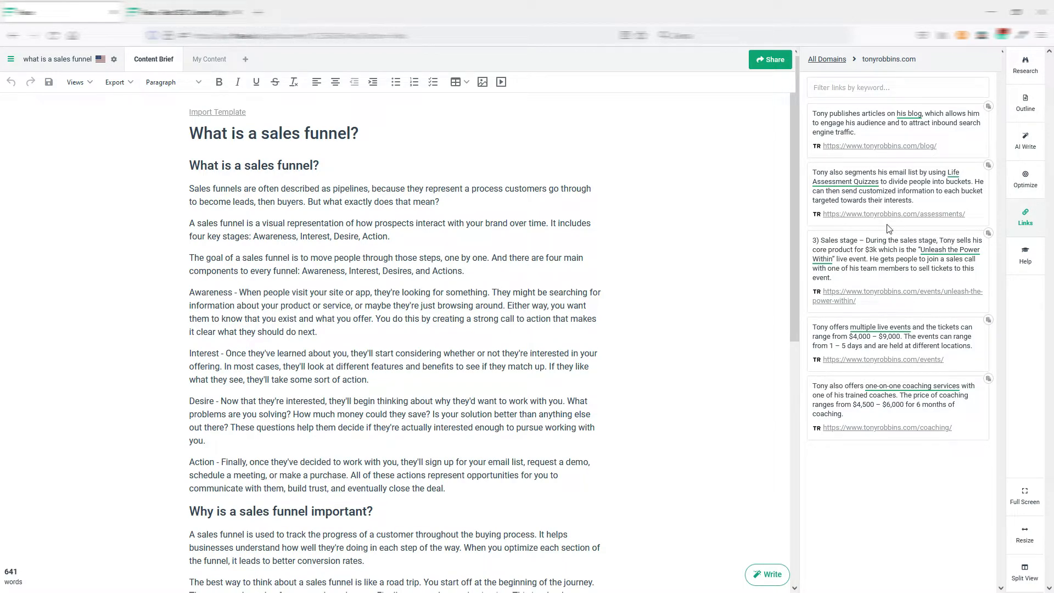
click(827, 59)
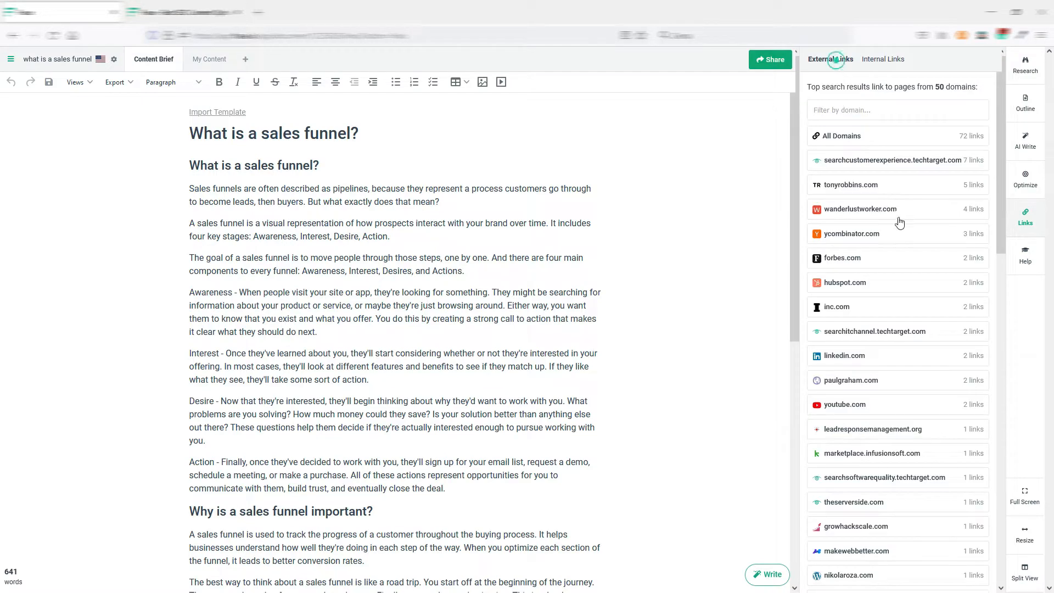
click(840, 284)
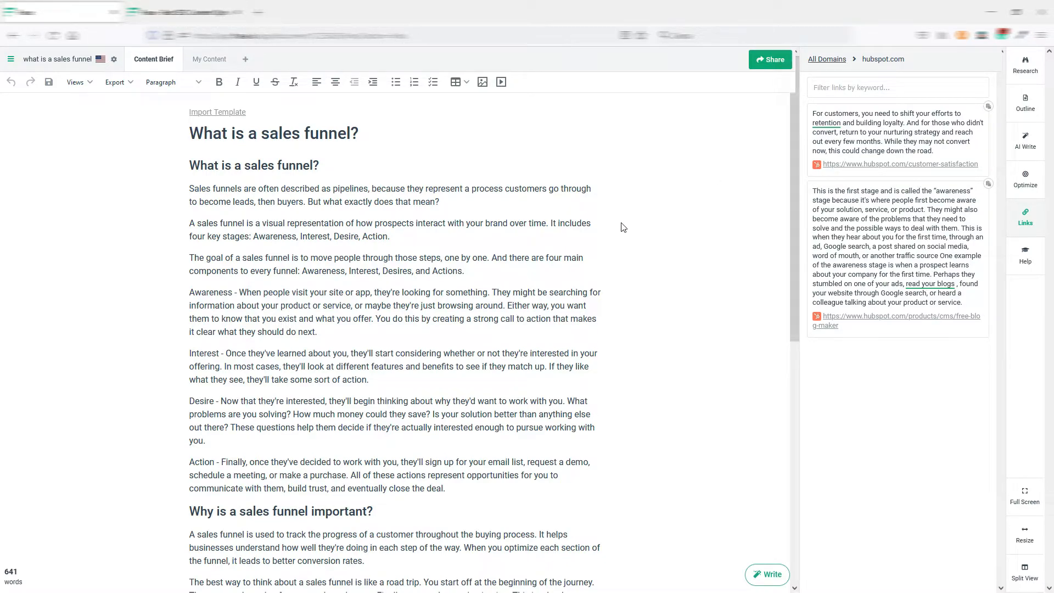
click(828, 60)
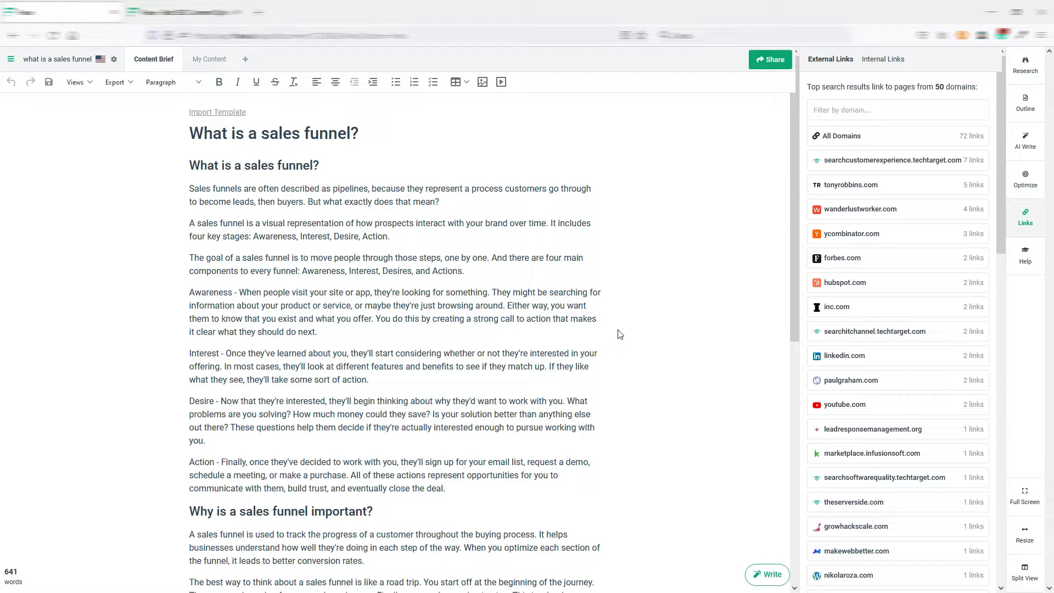
Browse the full list of externally linked domains and open the internal link suggestions.
scroll(903, 288, down, 7)
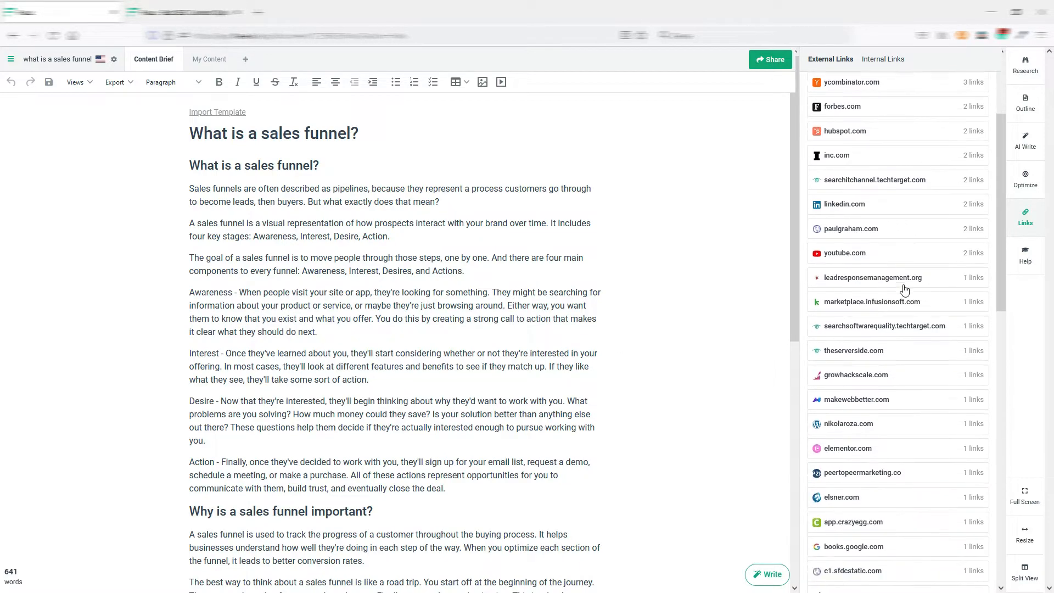
scroll(903, 281, down, 3)
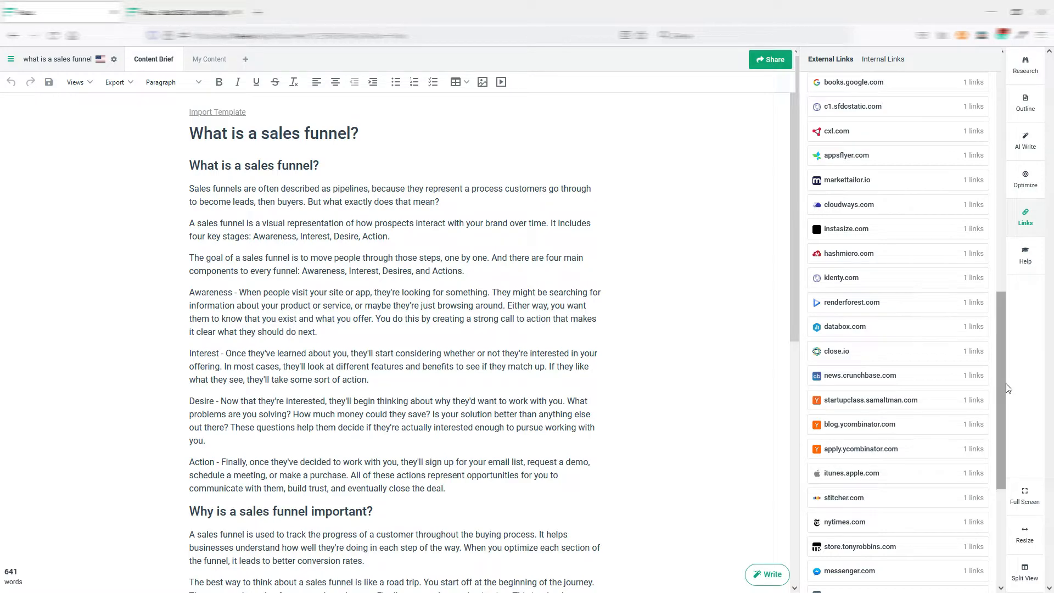
drag(1001, 303, 999, 164)
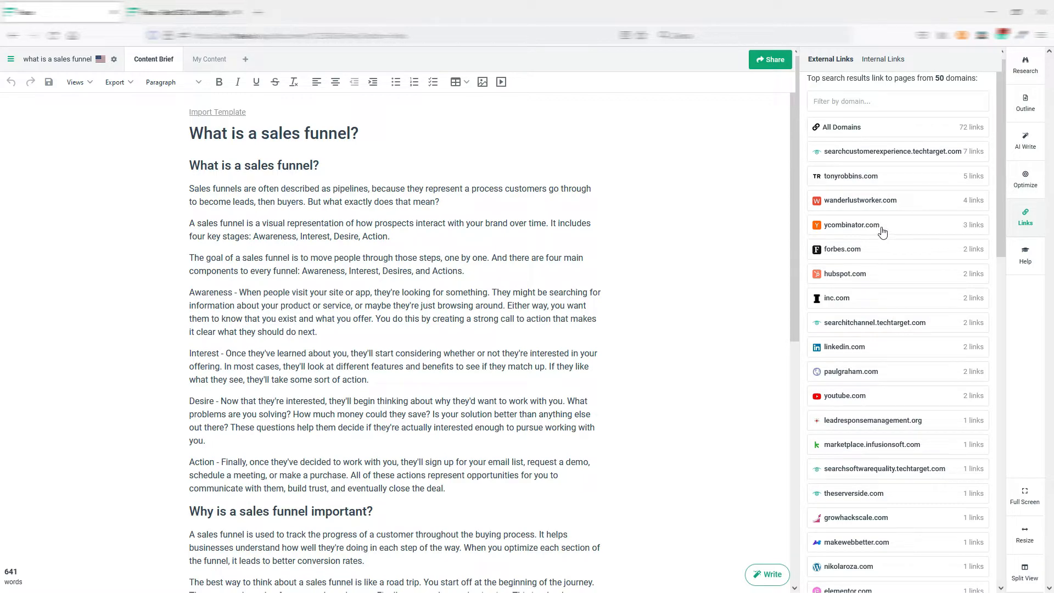
scroll(884, 198, up, 1)
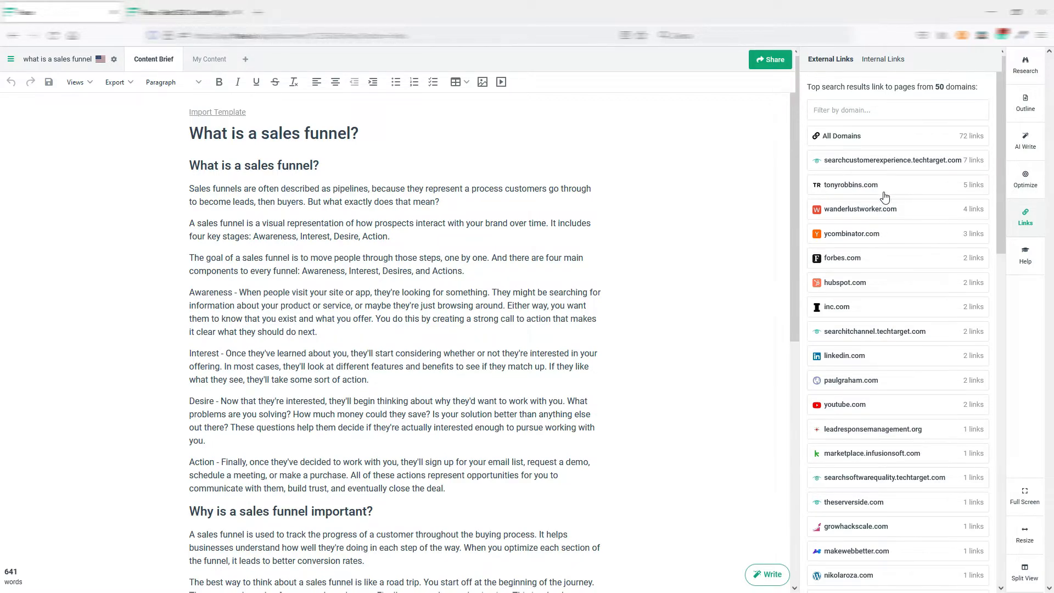
click(870, 60)
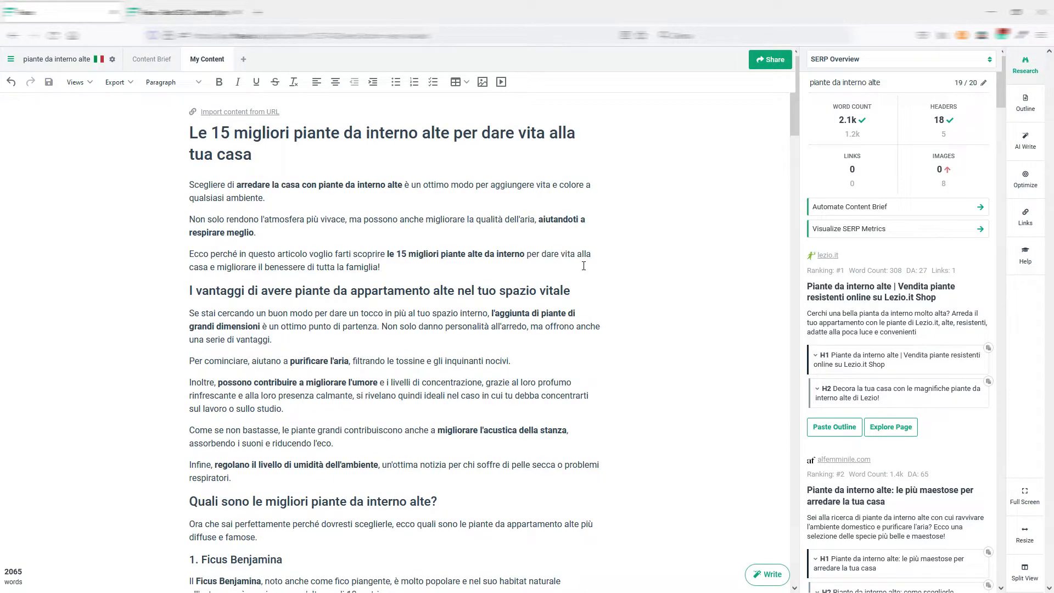
Review the external link domains for the piante da interno alte article and select a site for internal link suggestions.
click(1027, 216)
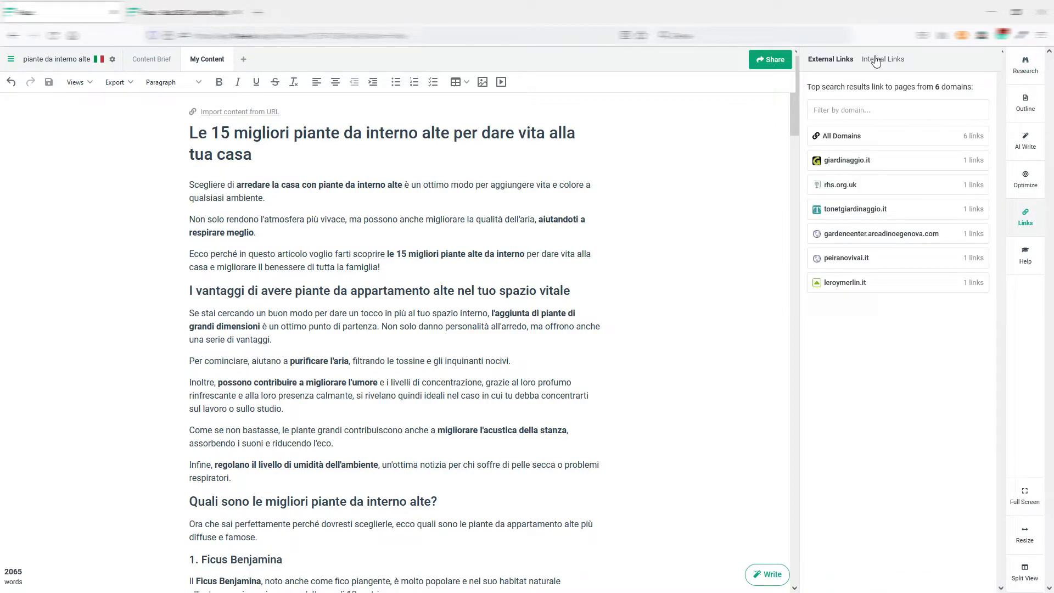
click(876, 60)
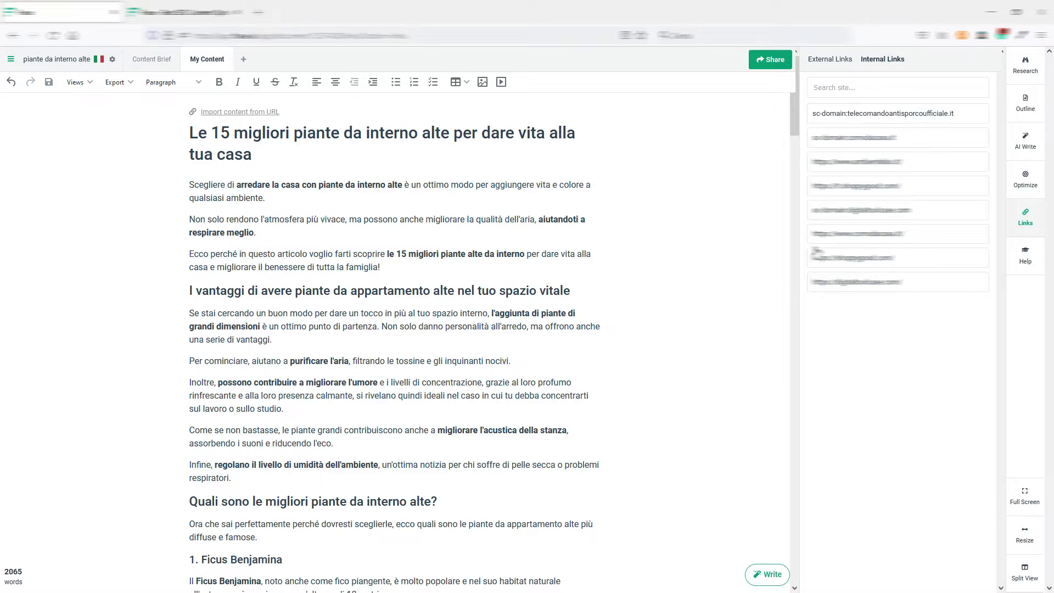
click(884, 235)
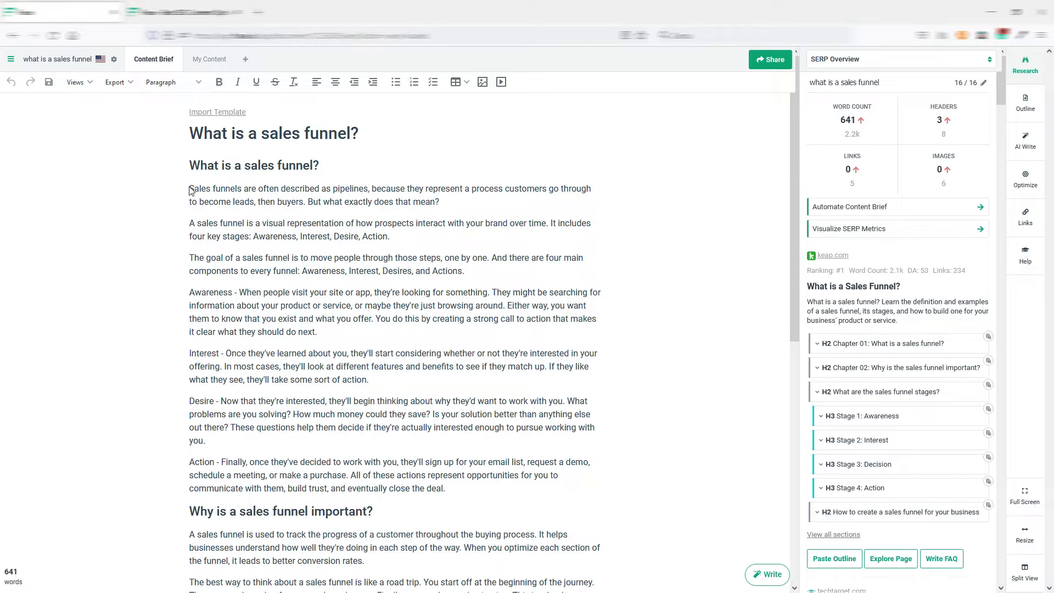
drag(190, 188, 438, 200)
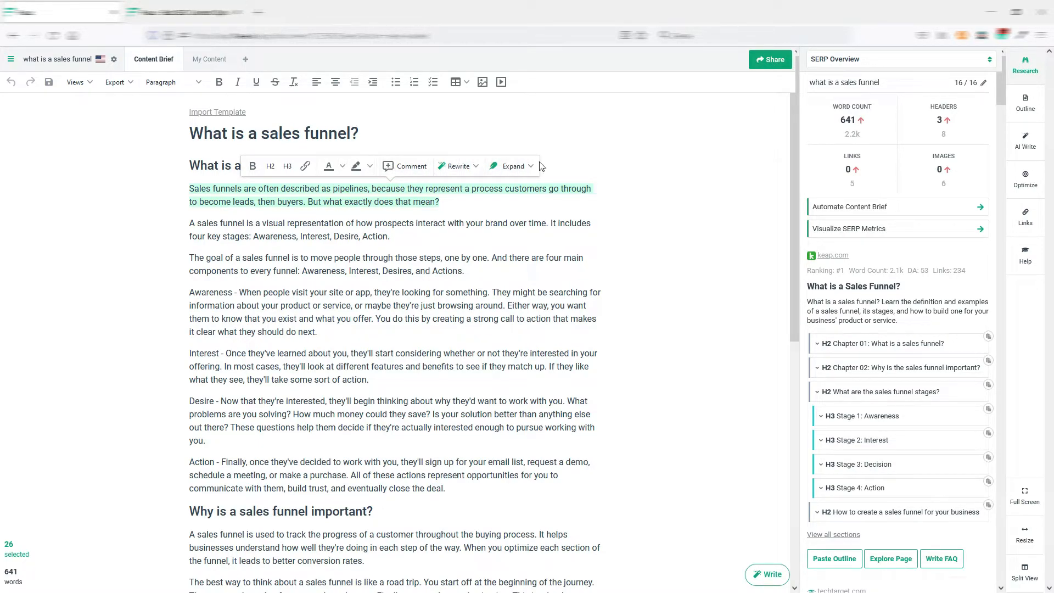
click(404, 168)
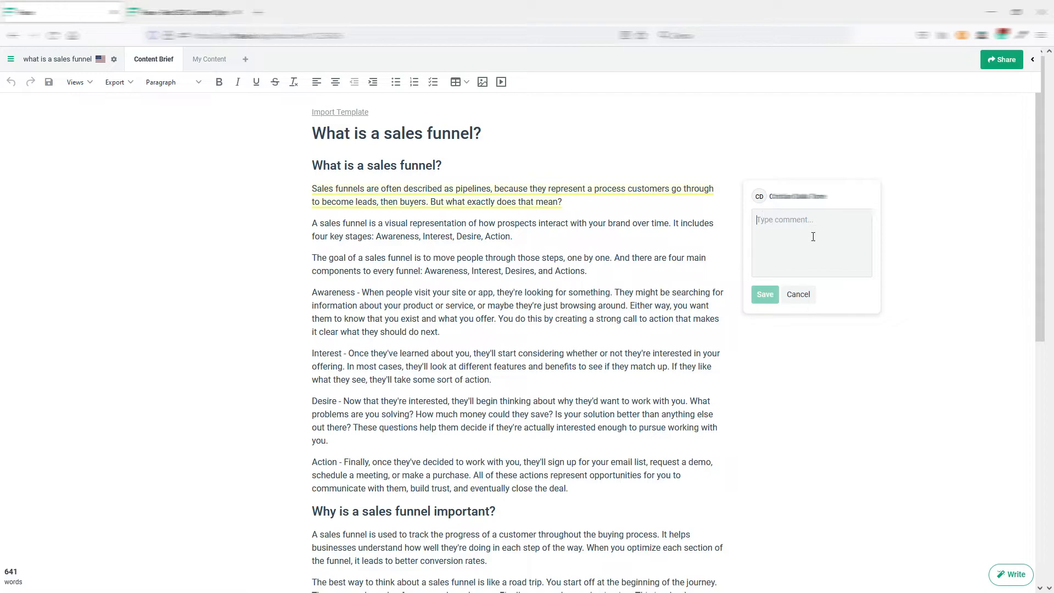
click(799, 296)
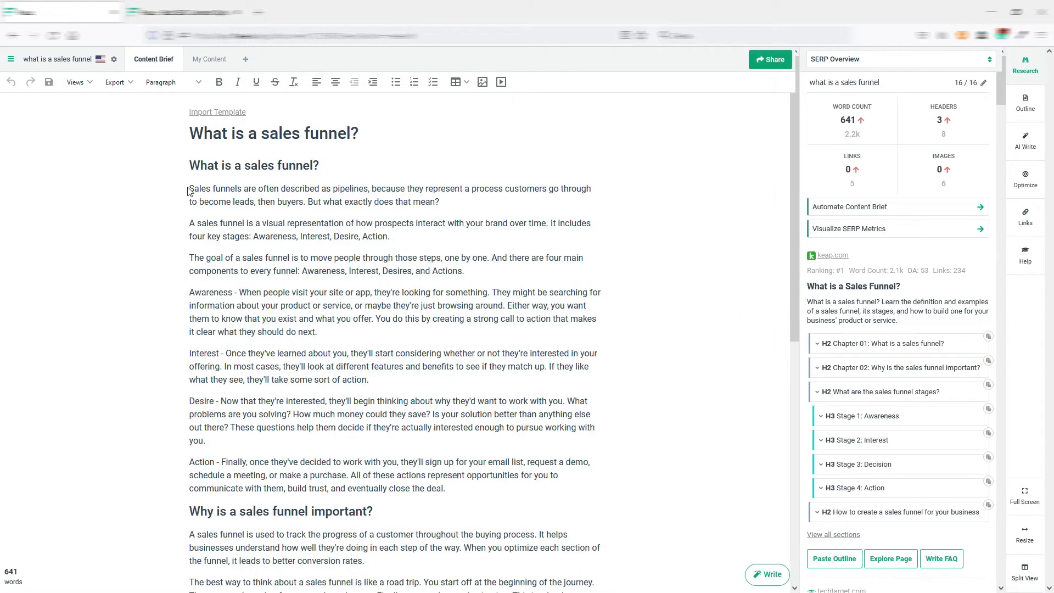
drag(191, 188, 430, 202)
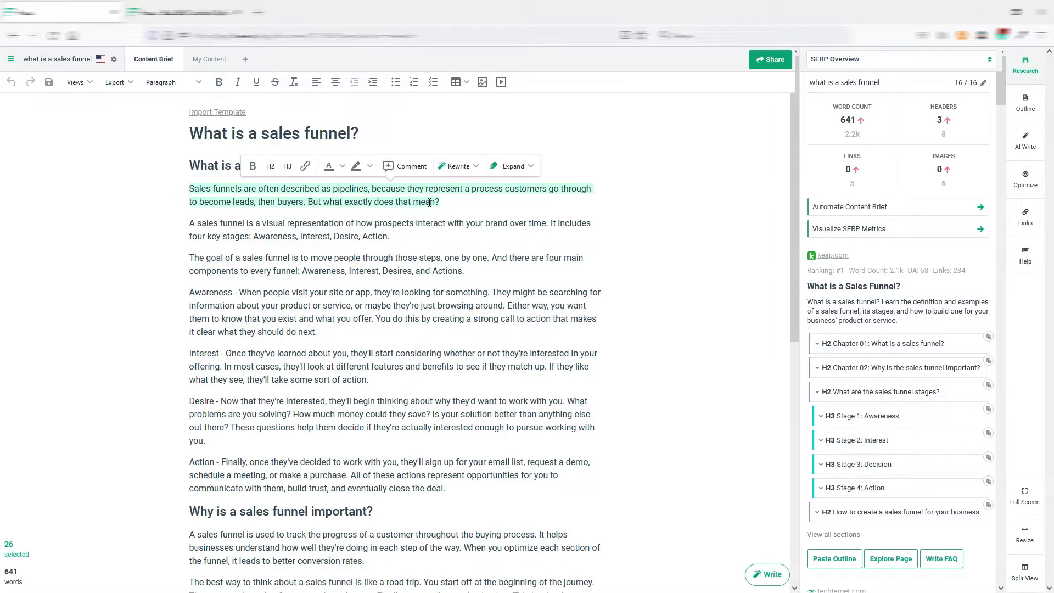
click(476, 167)
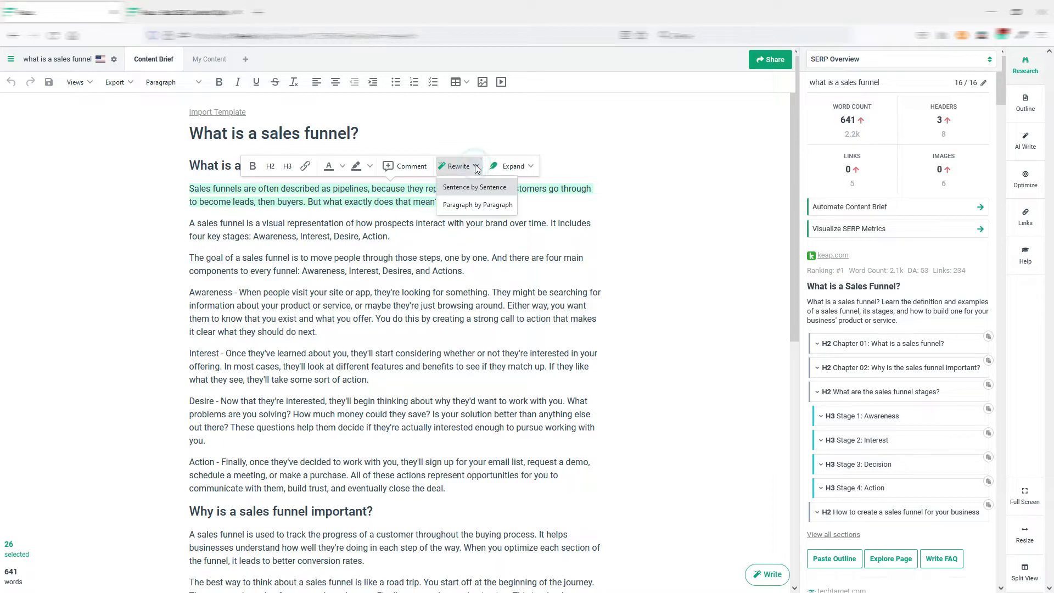
click(439, 296)
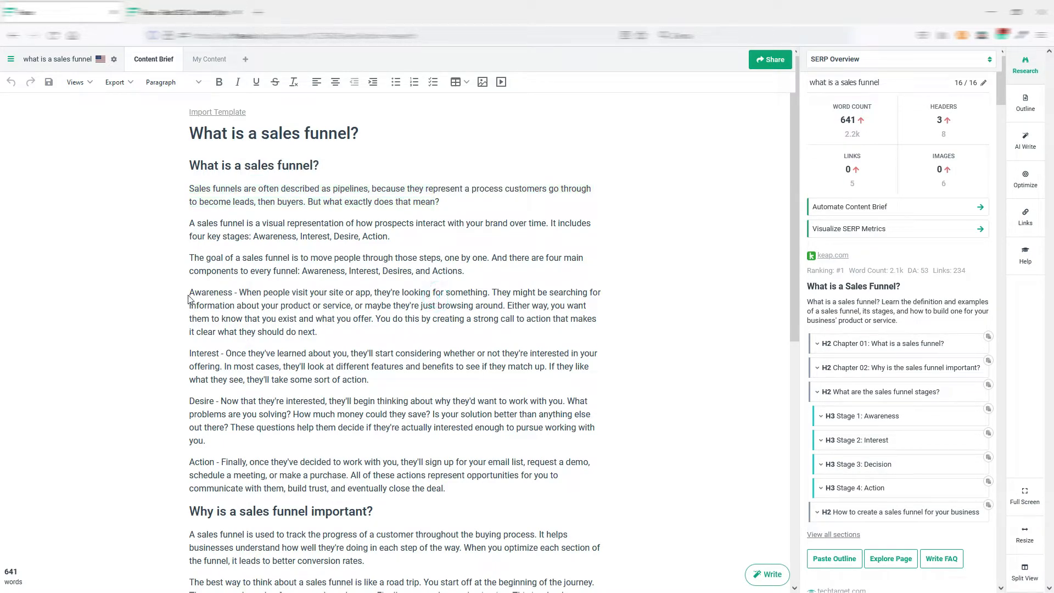
Rewrite the Awareness paragraph's first sentence with the Regular suggestion "Awareness - When people come to your website or app, they want to know something.".
drag(190, 292, 319, 332)
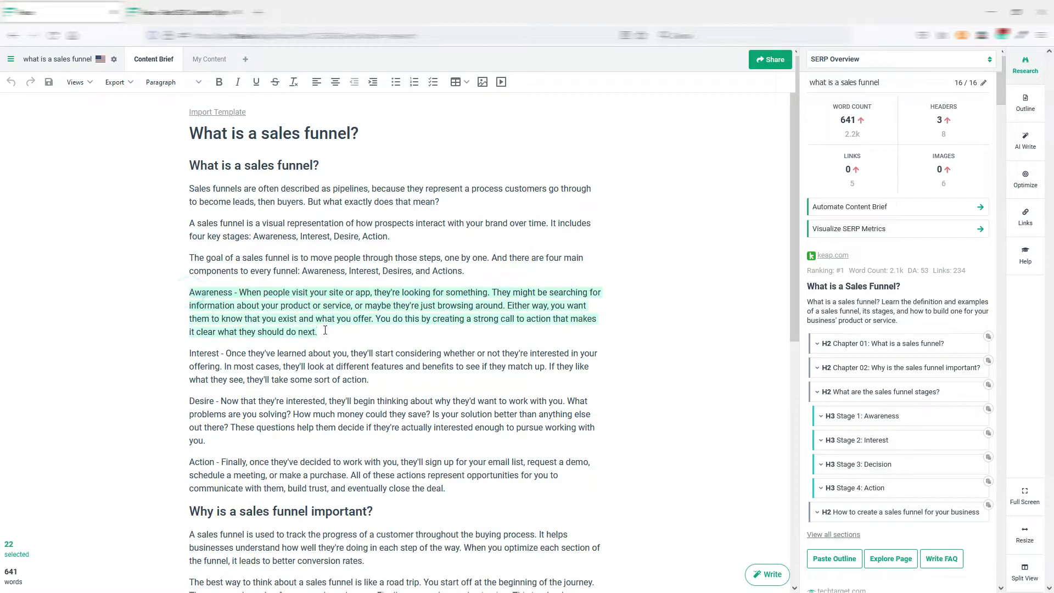
click(480, 270)
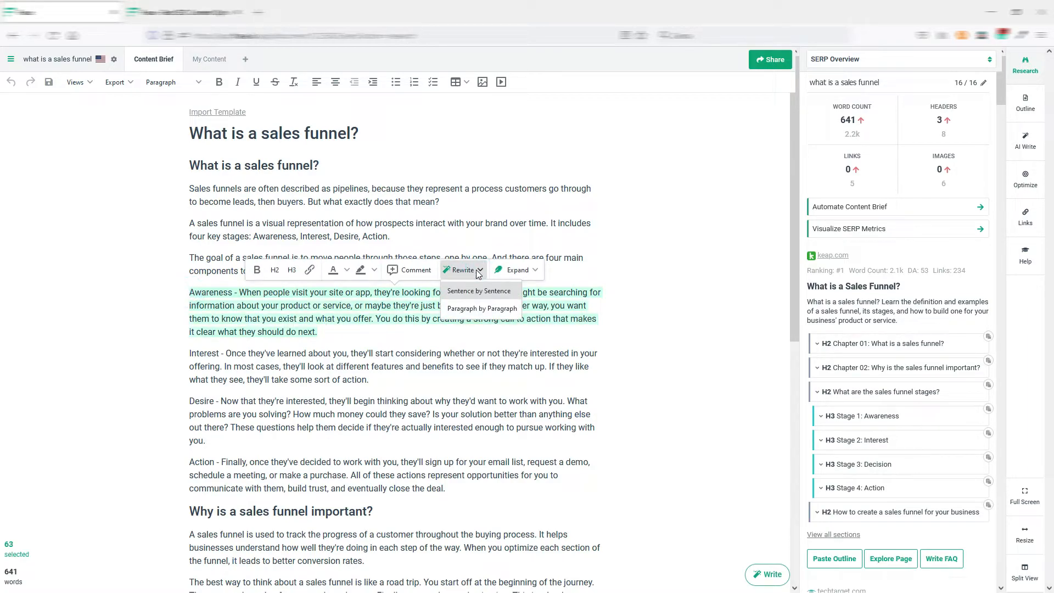
click(490, 295)
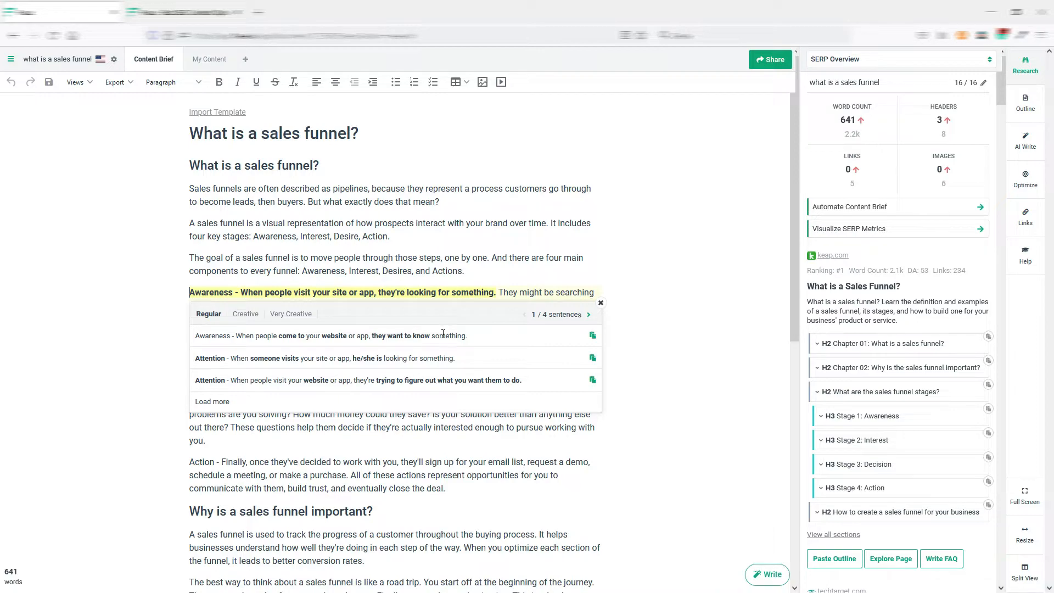
click(241, 336)
click(592, 336)
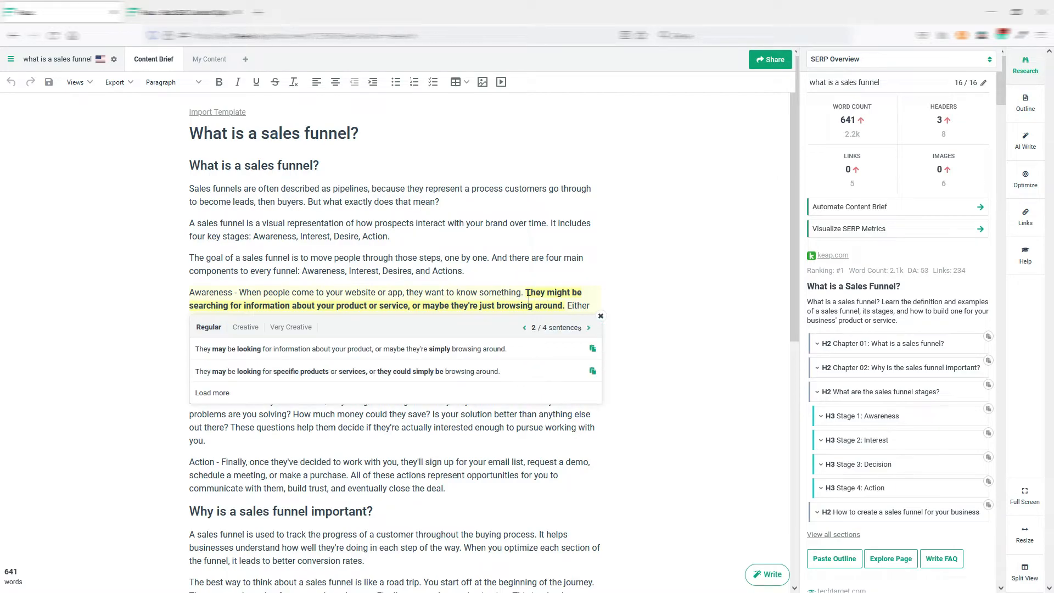
click(600, 316)
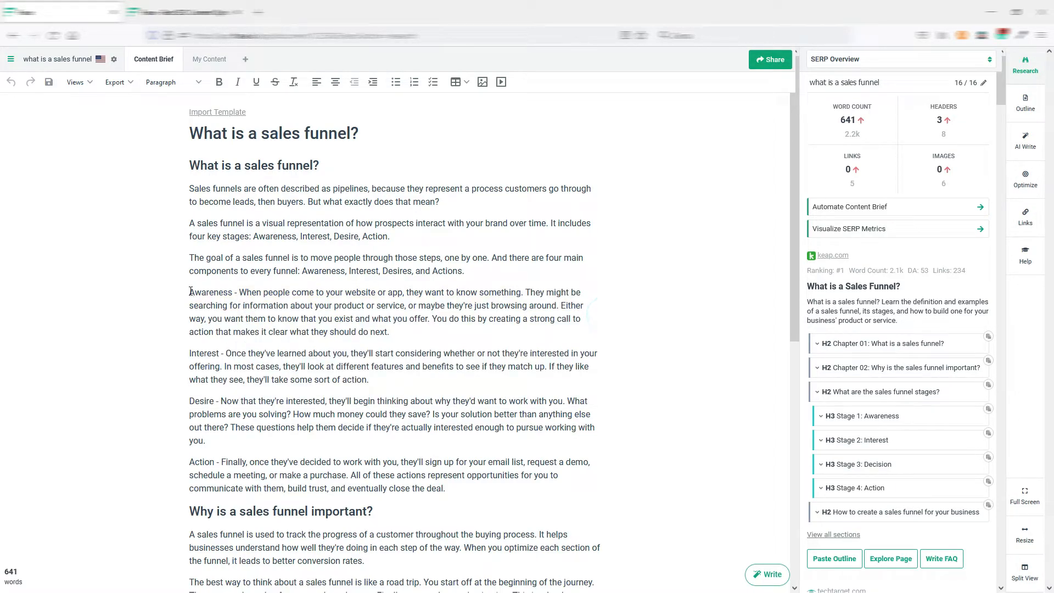
Generate paragraph-by-paragraph rewrites of the whole Awareness paragraph and compare the Regular, Creative and Very Creative suggestions.
mouse_move(190, 292)
mouse_down()
mouse_move(390, 332)
mouse_move(177, 291)
mouse_up()
click(395, 302)
click(442, 269)
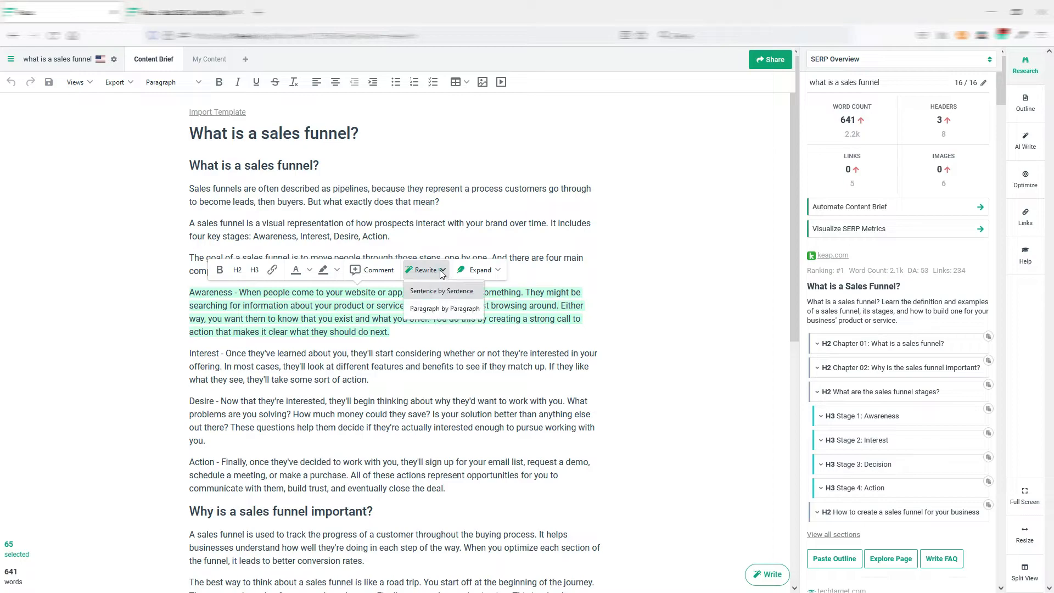
click(450, 309)
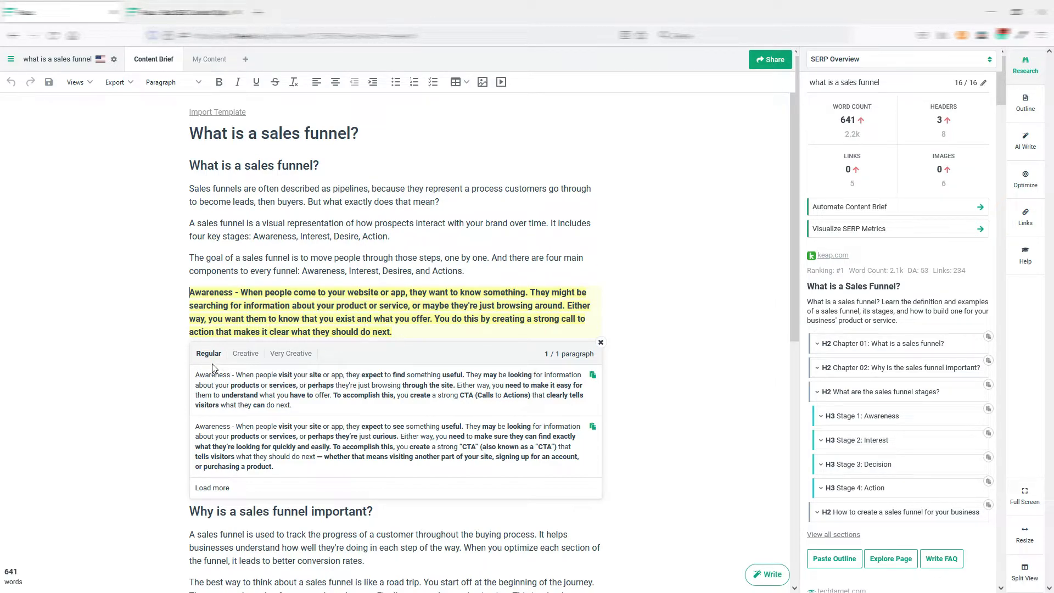
click(245, 355)
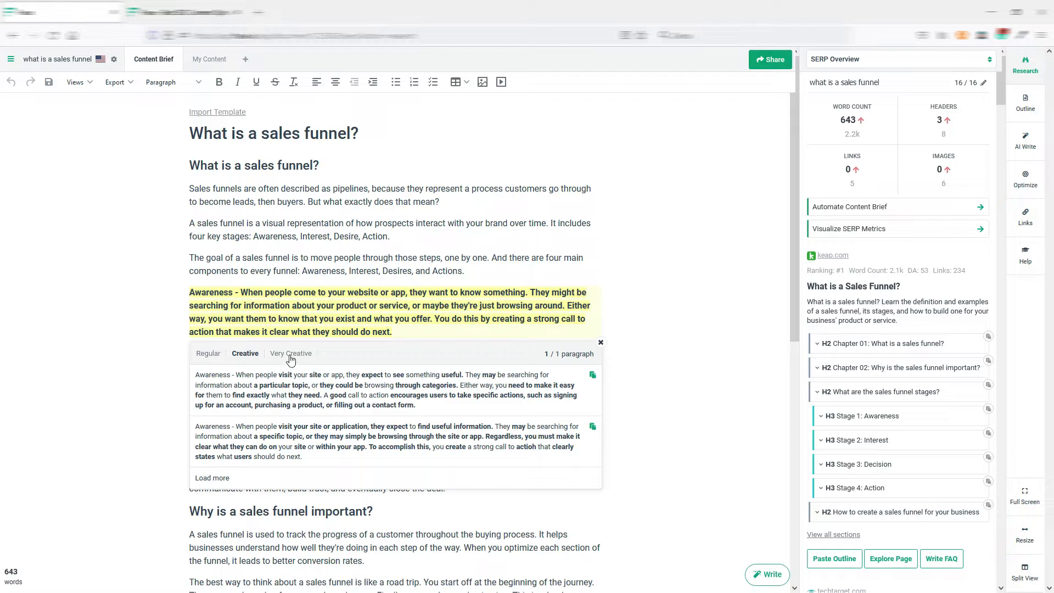
click(290, 355)
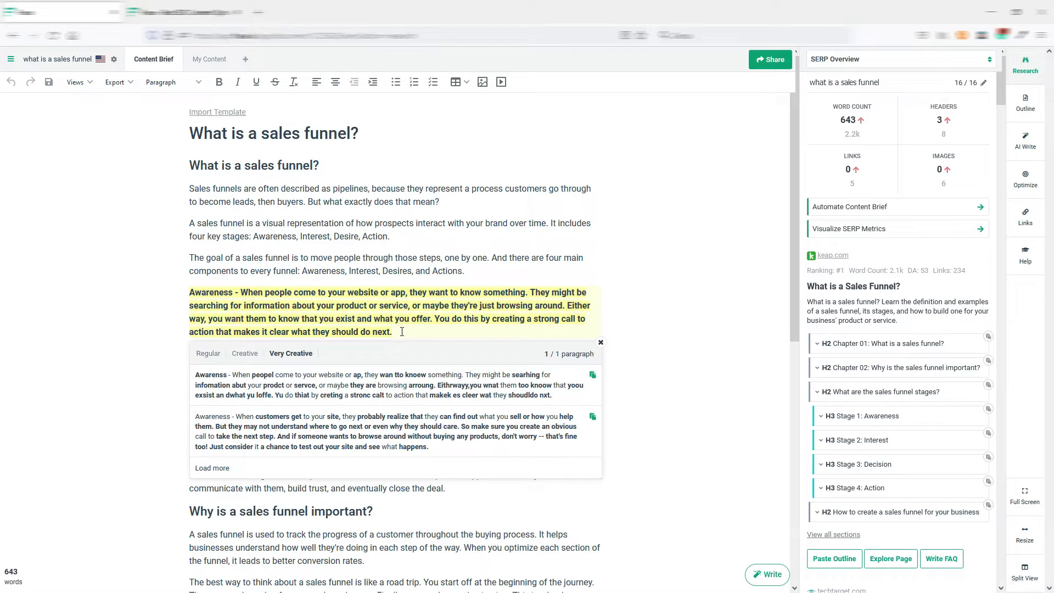
Expand the first paragraph under "Why is a sales funnel important?" using Write about this, and delete the generated text.
scroll(395, 330, down, 5)
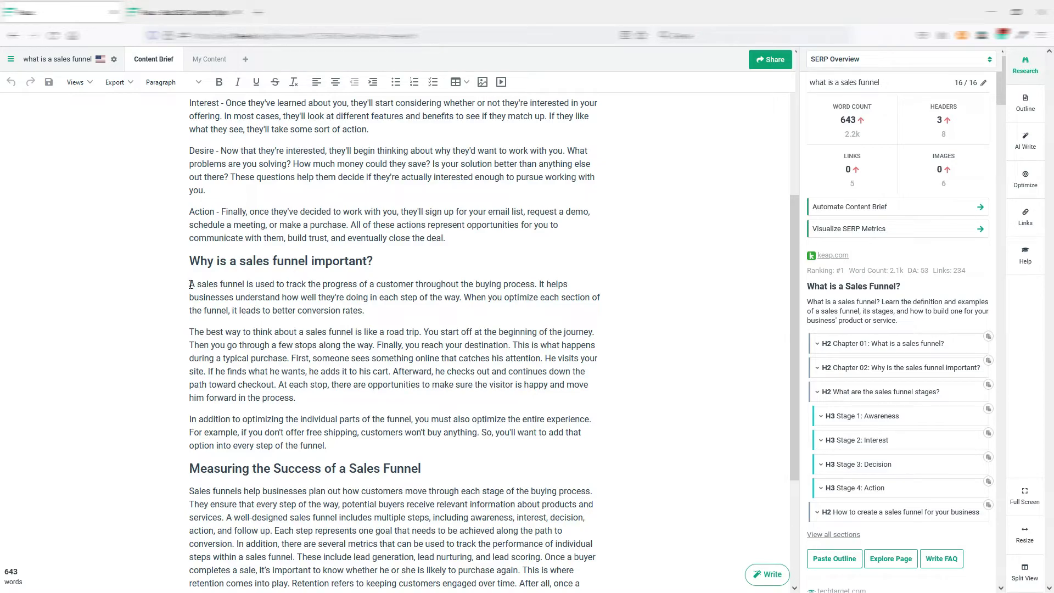
drag(192, 285, 369, 309)
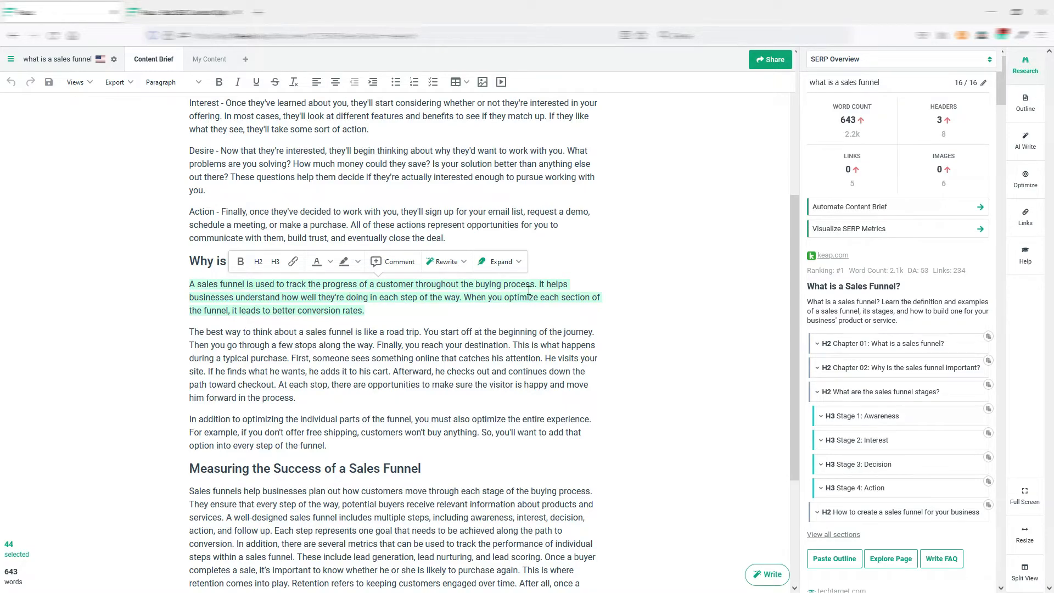
click(519, 262)
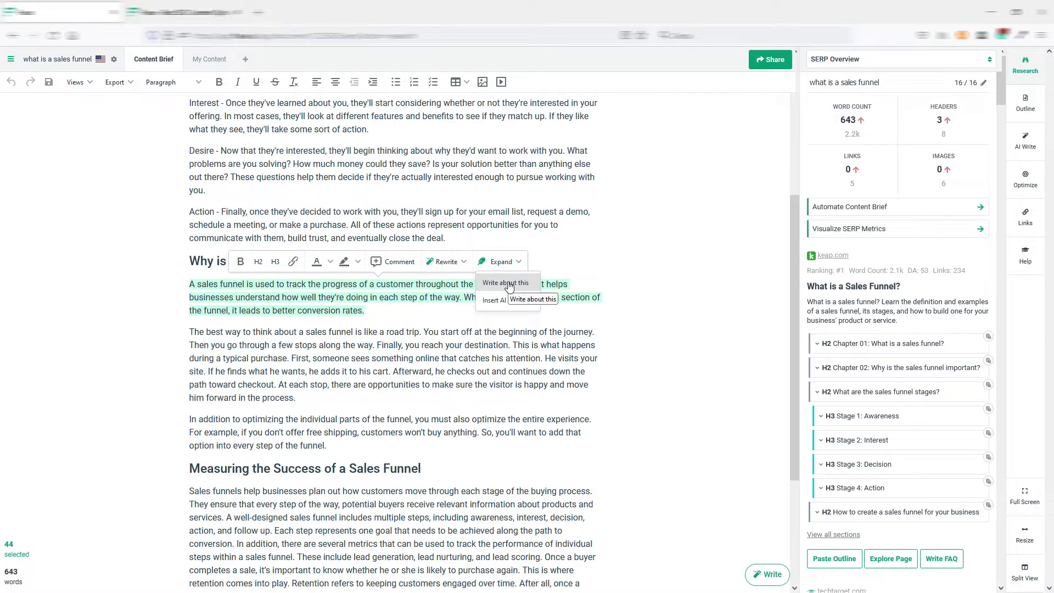
click(508, 285)
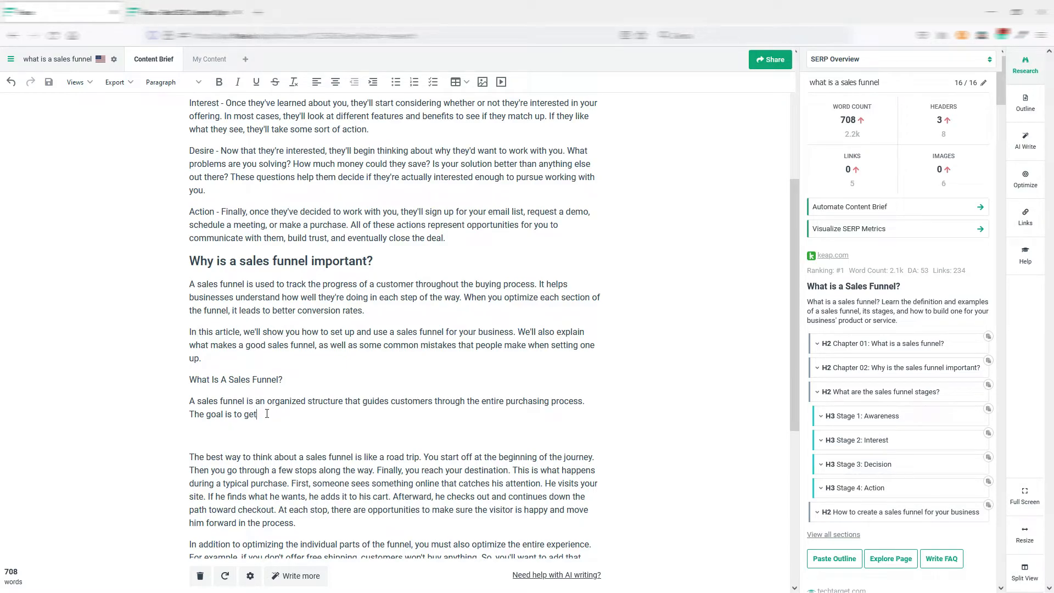
drag(269, 414, 183, 337)
key(Delete)
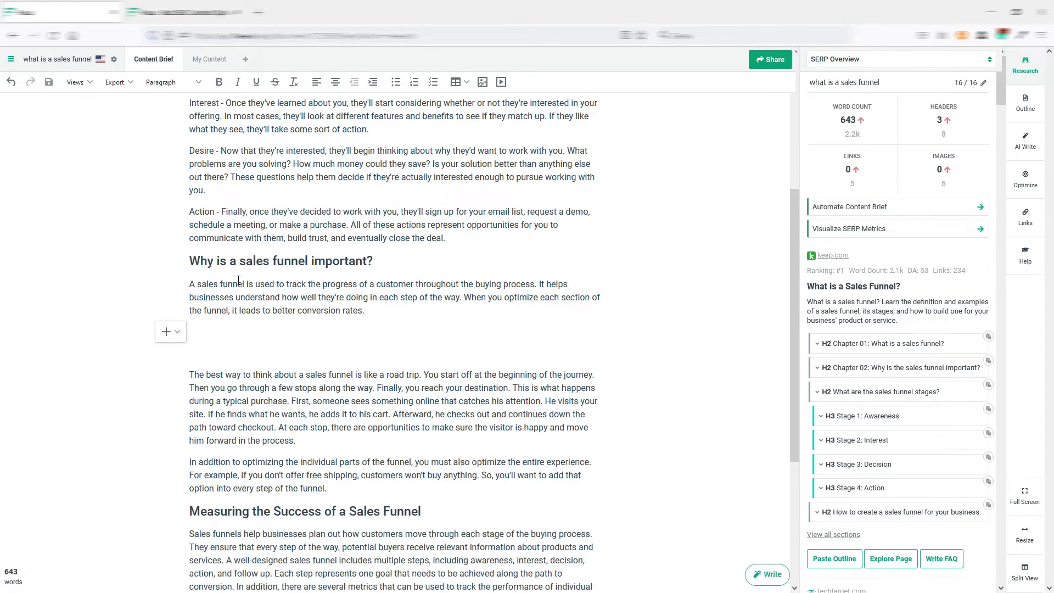
Look through the AI transition categories, such as Condition and Addition, for the first paragraph under "Why is a sales funnel important?".
drag(192, 284, 364, 311)
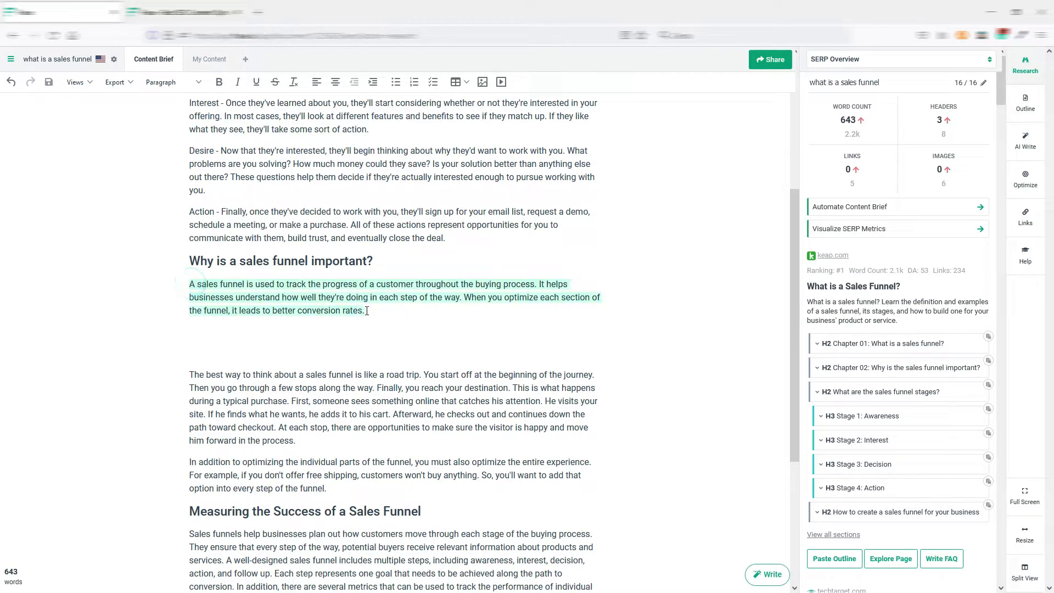
click(514, 266)
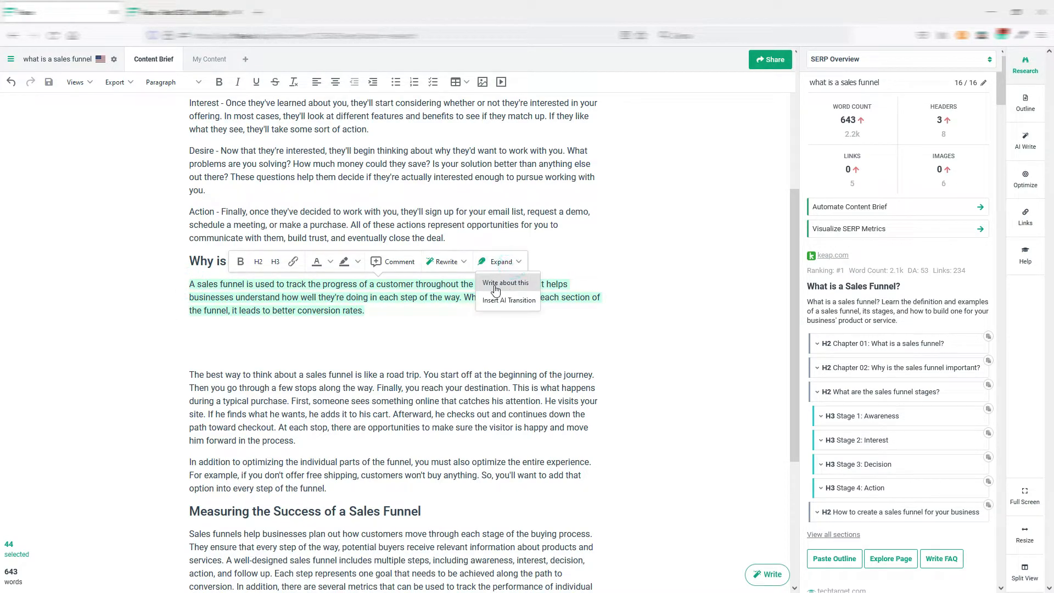
mouse_move(508, 302)
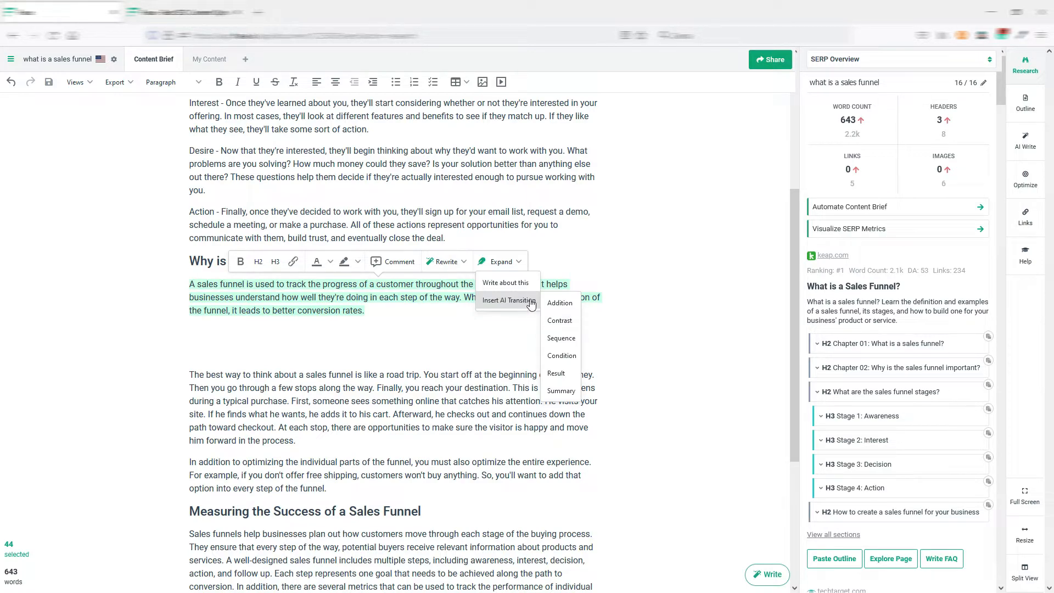
mouse_move(561, 325)
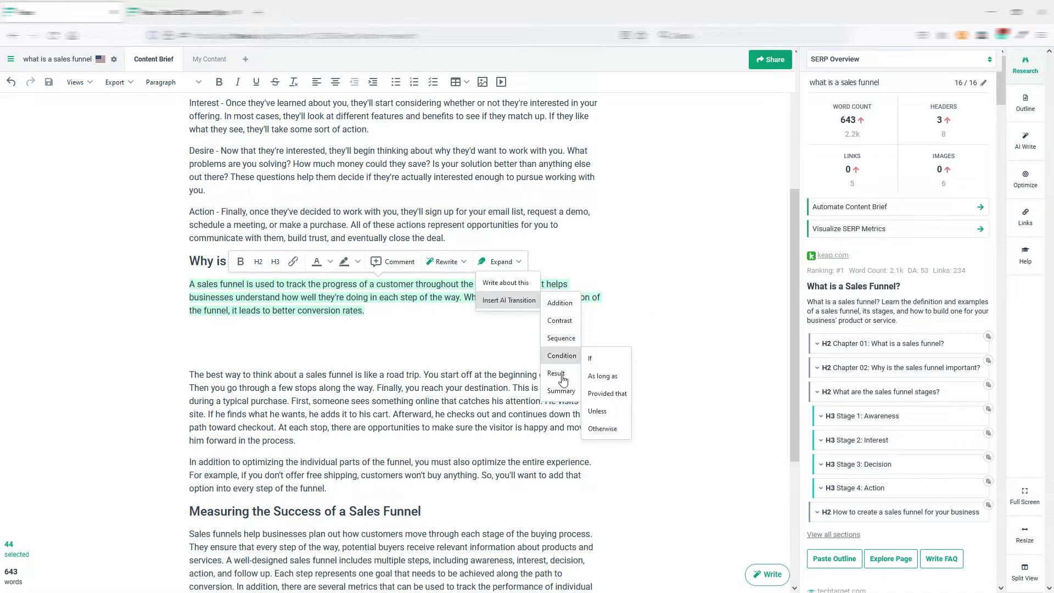
mouse_move(564, 395)
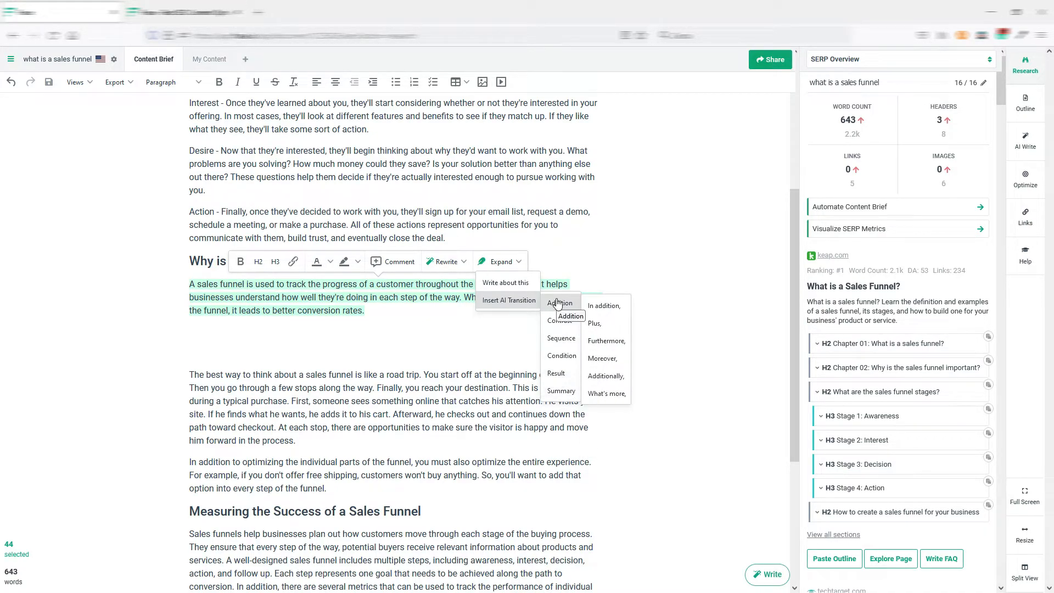
click(374, 313)
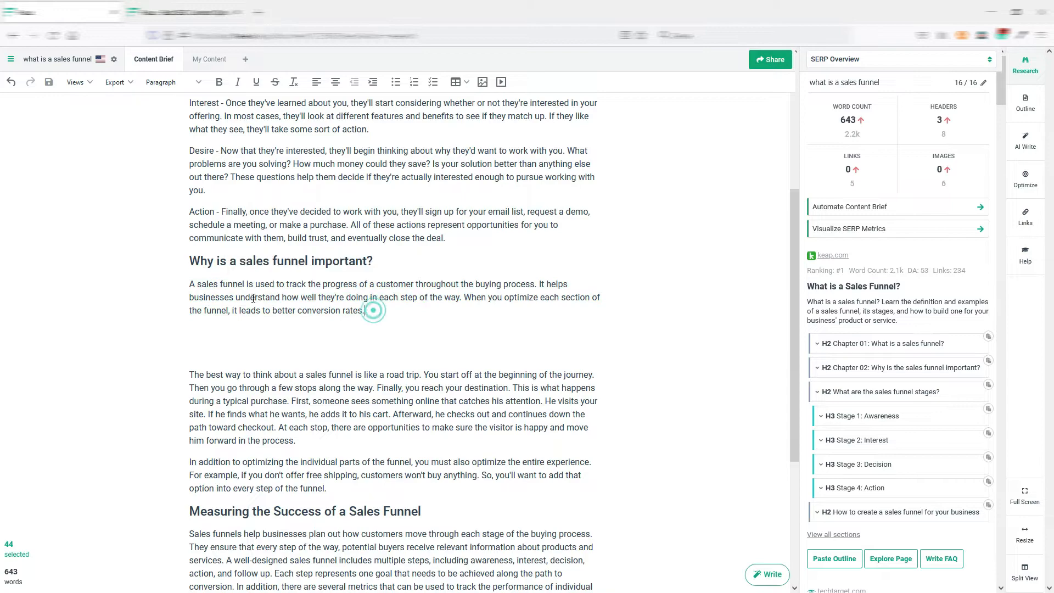
Continue the first paragraph under "Why is a sales funnel important?" with AI text using the Addition transition "Moreover,".
drag(191, 284, 401, 309)
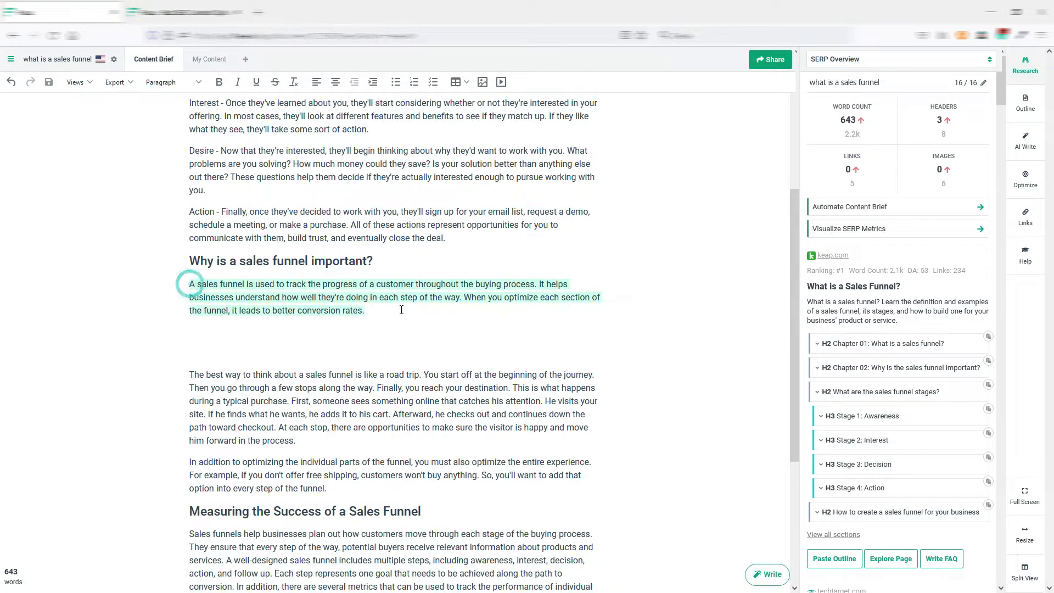
click(171, 296)
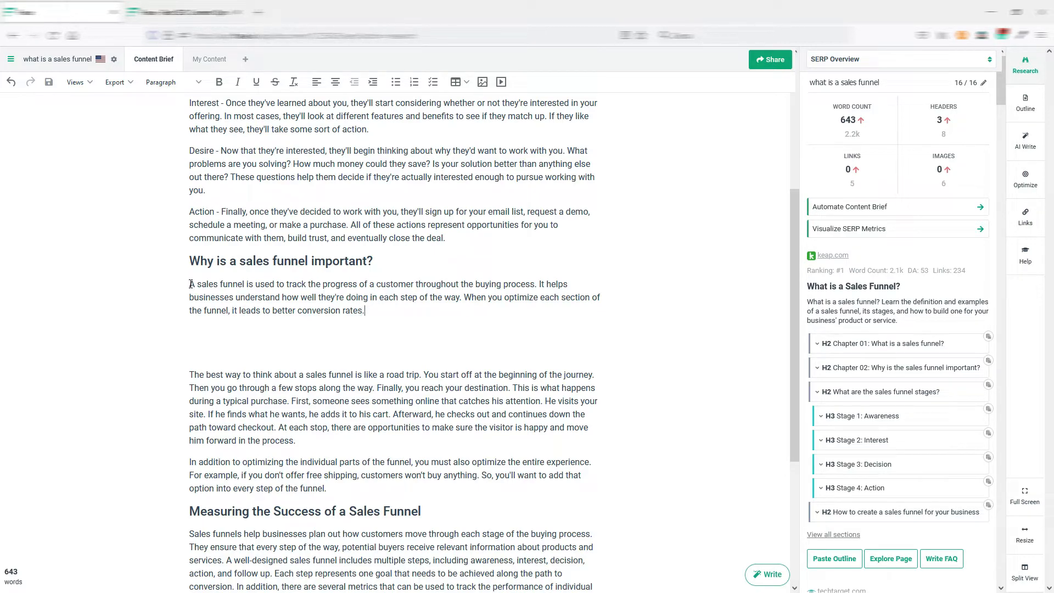
drag(191, 284, 373, 305)
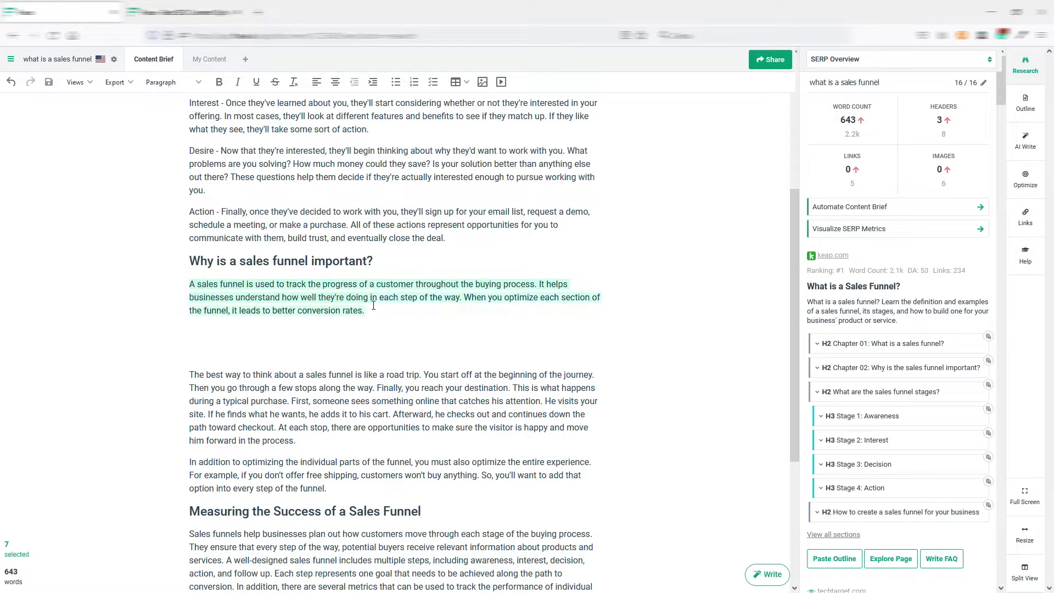
click(512, 263)
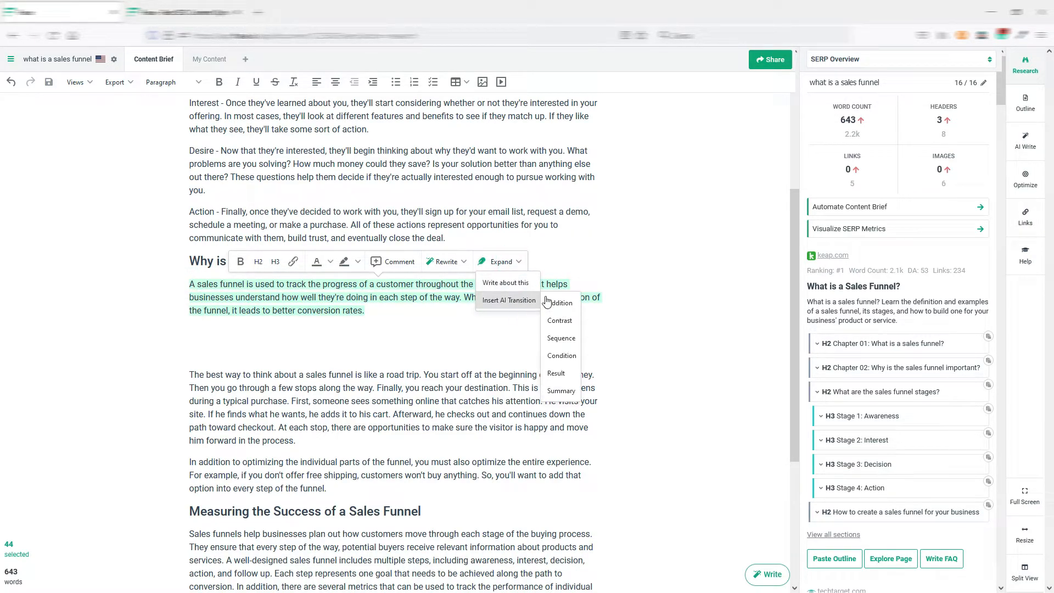
mouse_move(549, 302)
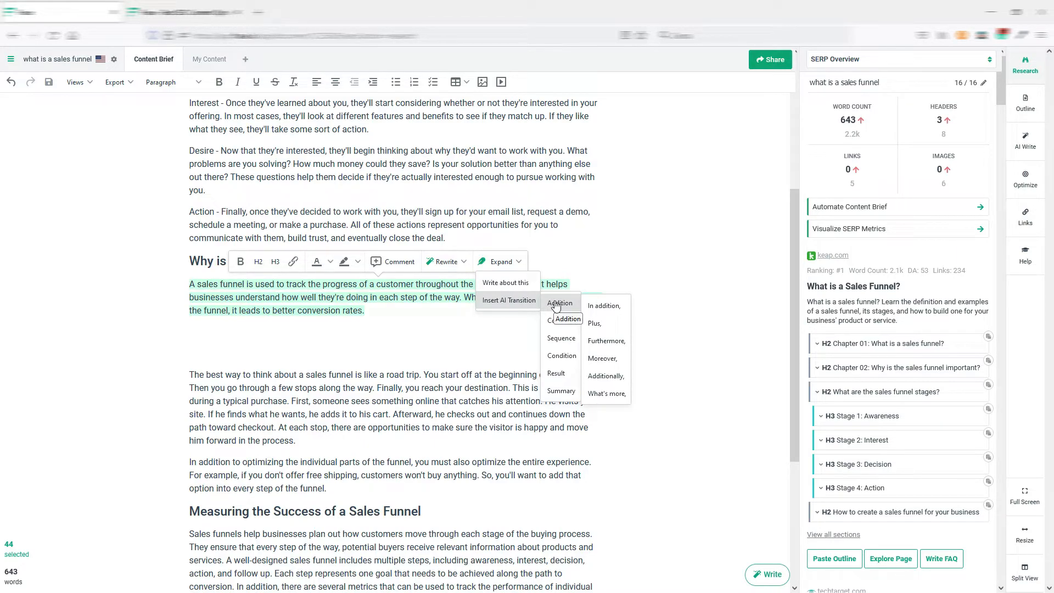
click(603, 358)
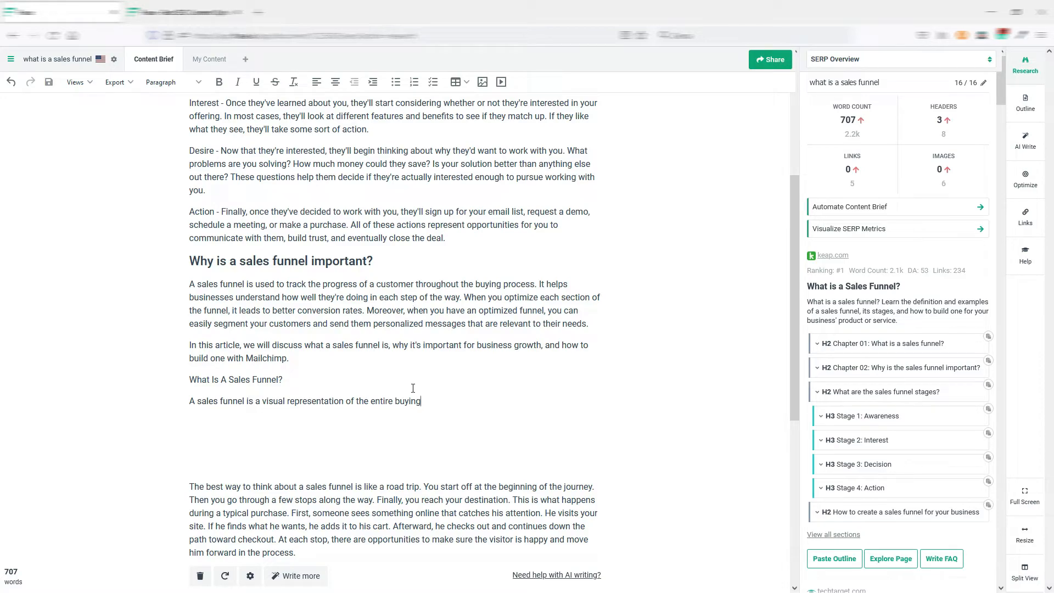
Replace the "Moreover," continuation under "Why is a sales funnel important?" with AI text using the Contrast transition "However,".
drag(429, 402, 366, 312)
key(BackSpace)
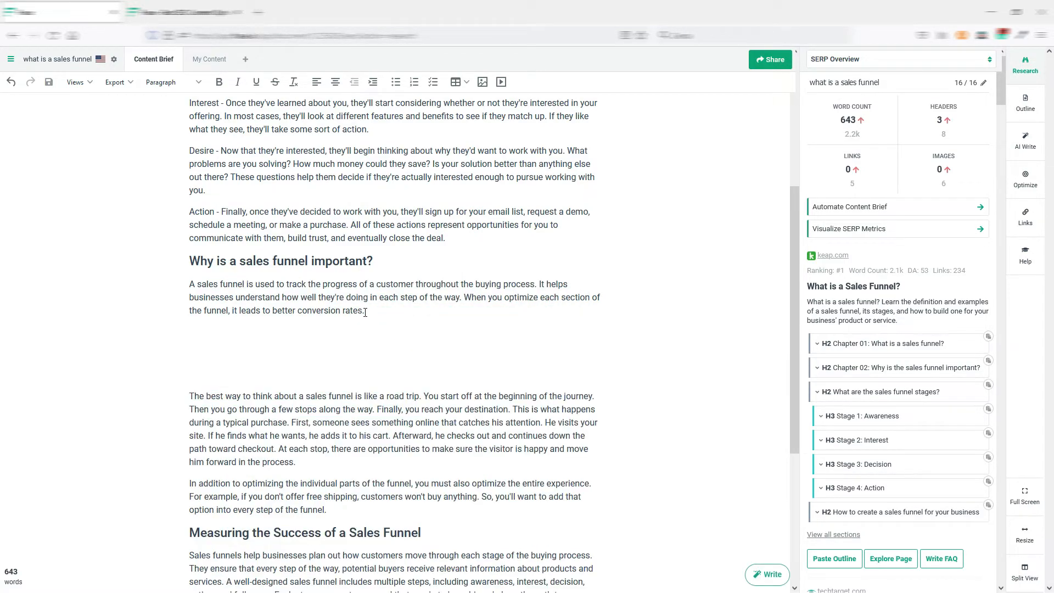
drag(373, 308, 189, 283)
click(503, 261)
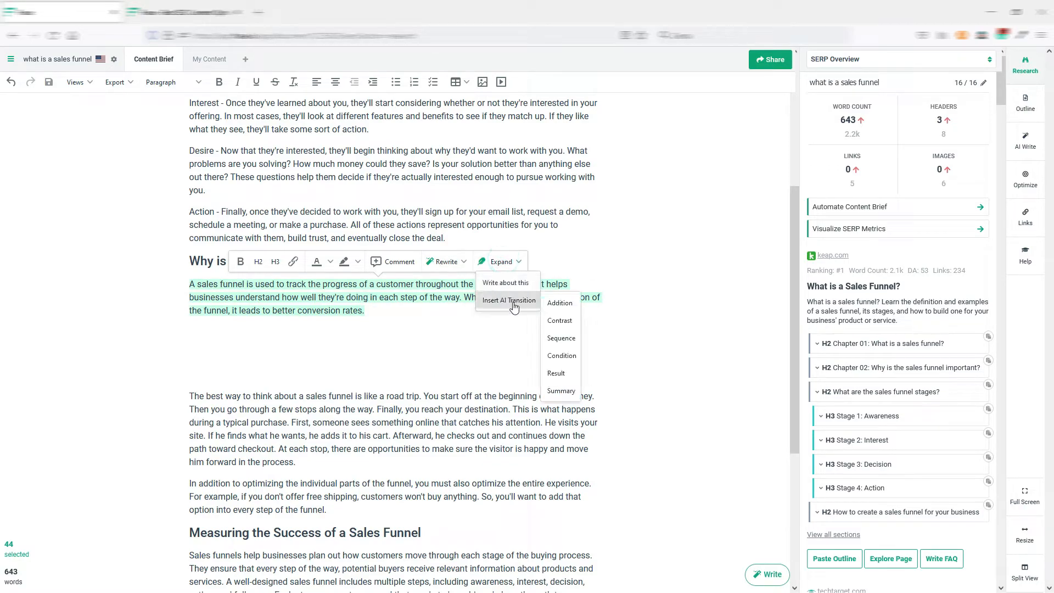
mouse_move(561, 324)
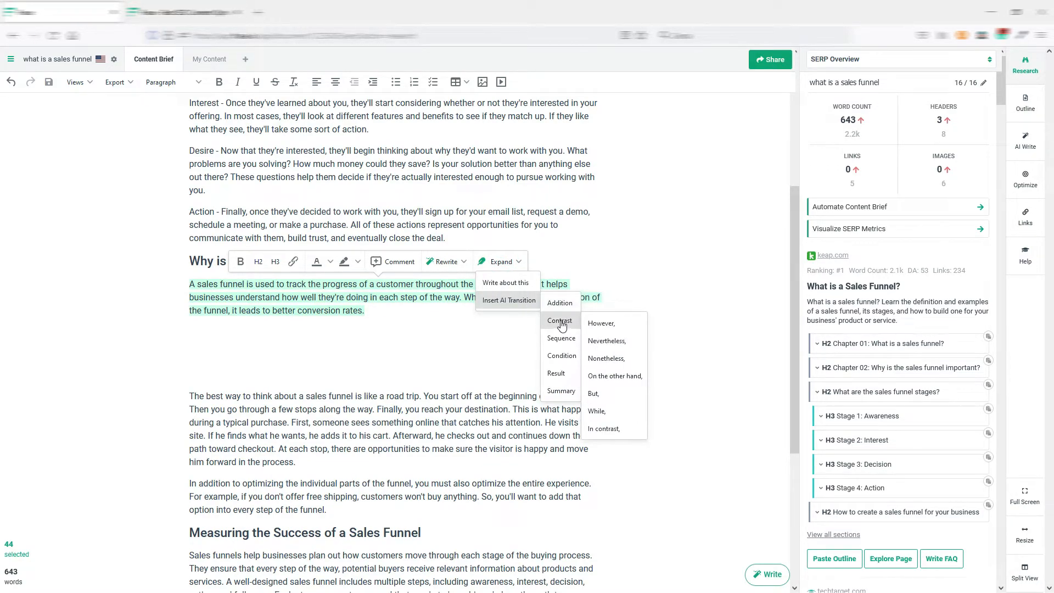
click(604, 325)
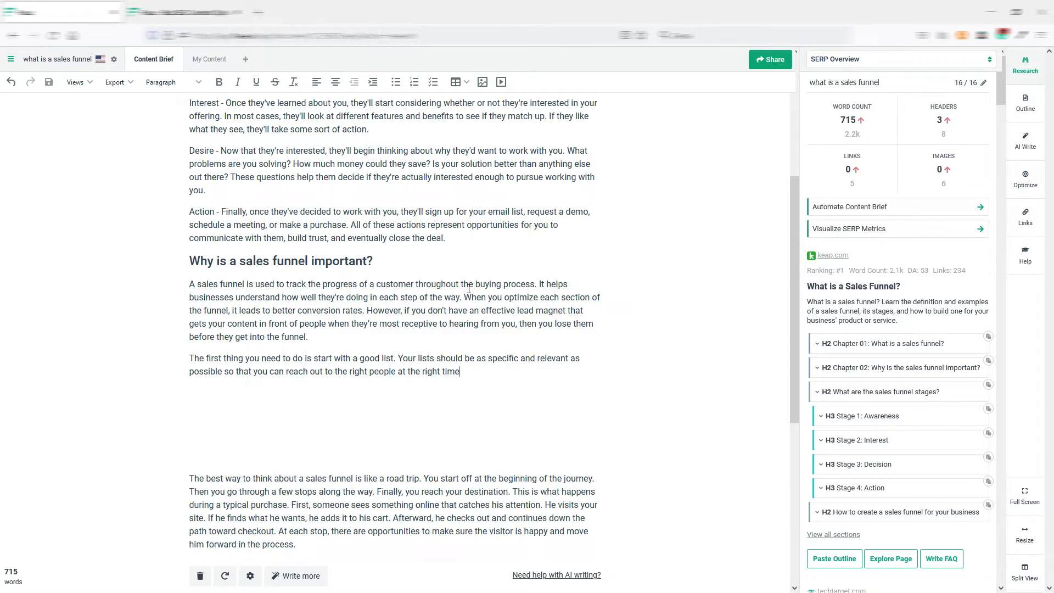
Delete the AI text beginning with "However," from the section "Why is a sales funnel important?".
drag(367, 310, 405, 308)
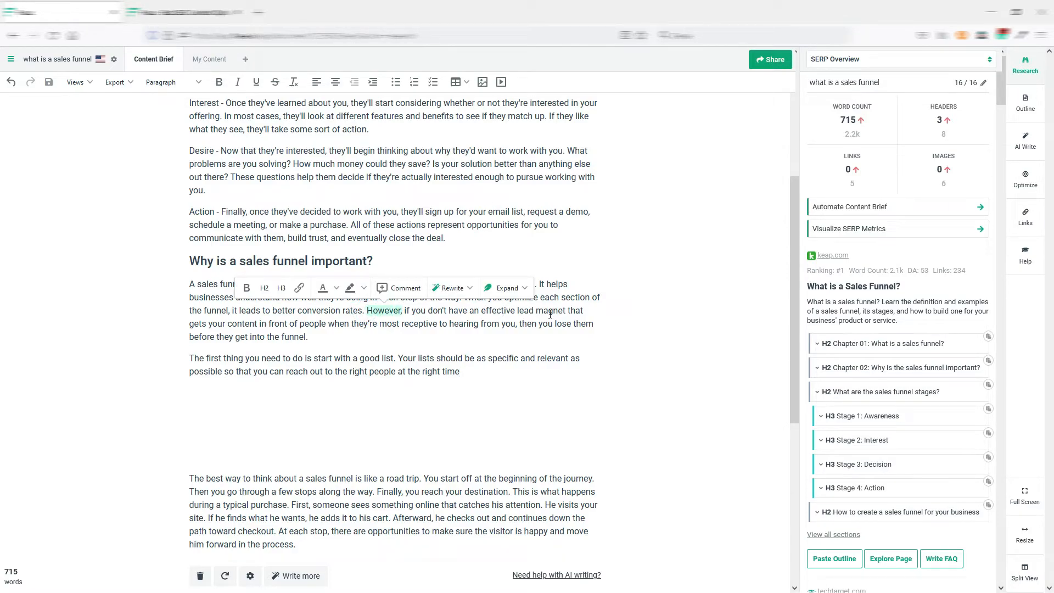
click(431, 336)
drag(467, 373, 367, 312)
key(BackSpace)
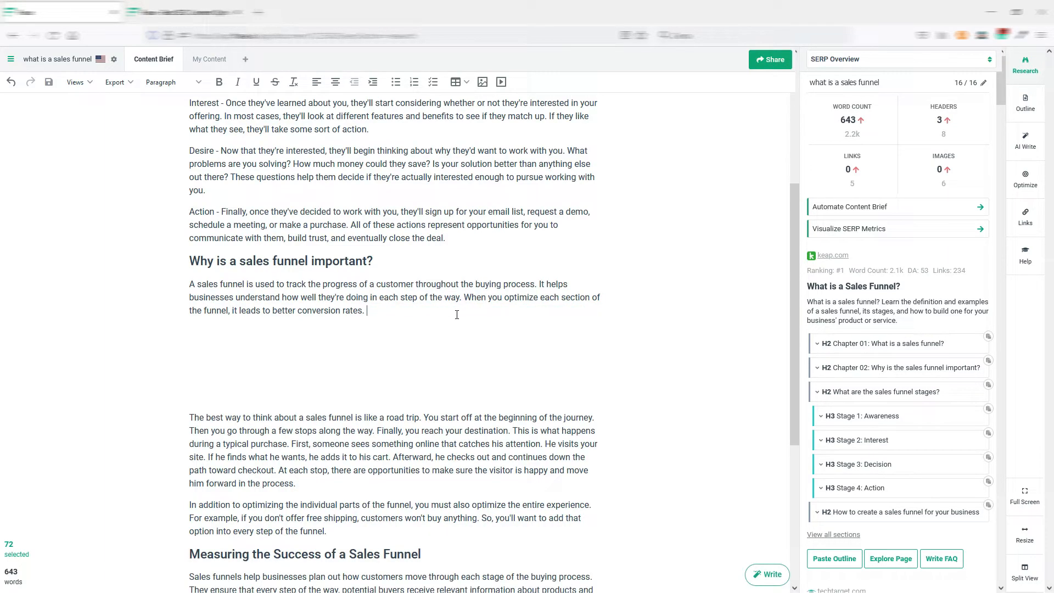
Add "However," manually after "better conversion rates.", let the AI continue writing from it, and delete the added text.
text(However,)
click(365, 311)
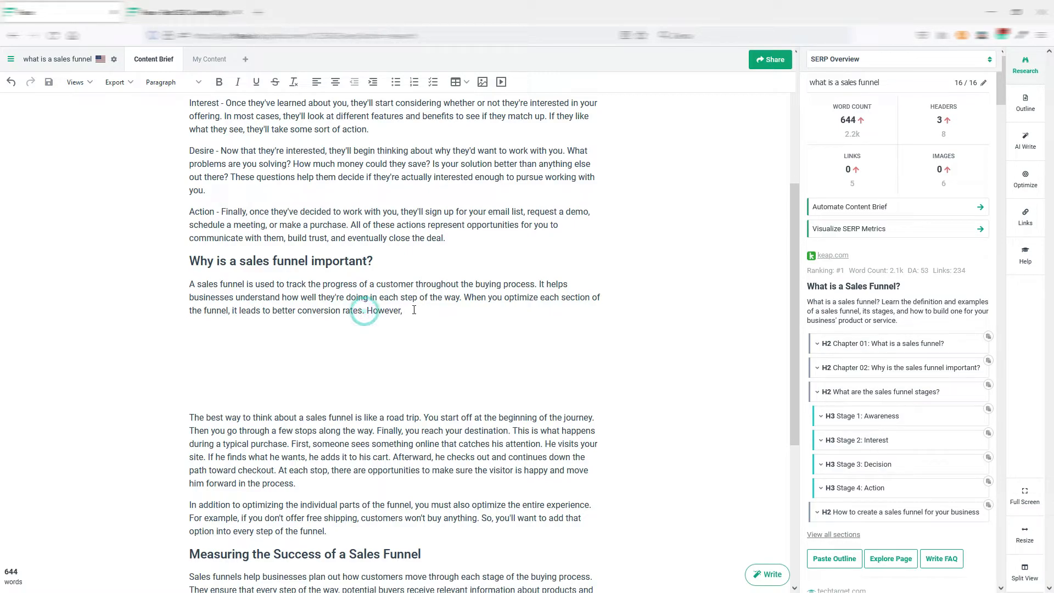
click(413, 309)
click(770, 575)
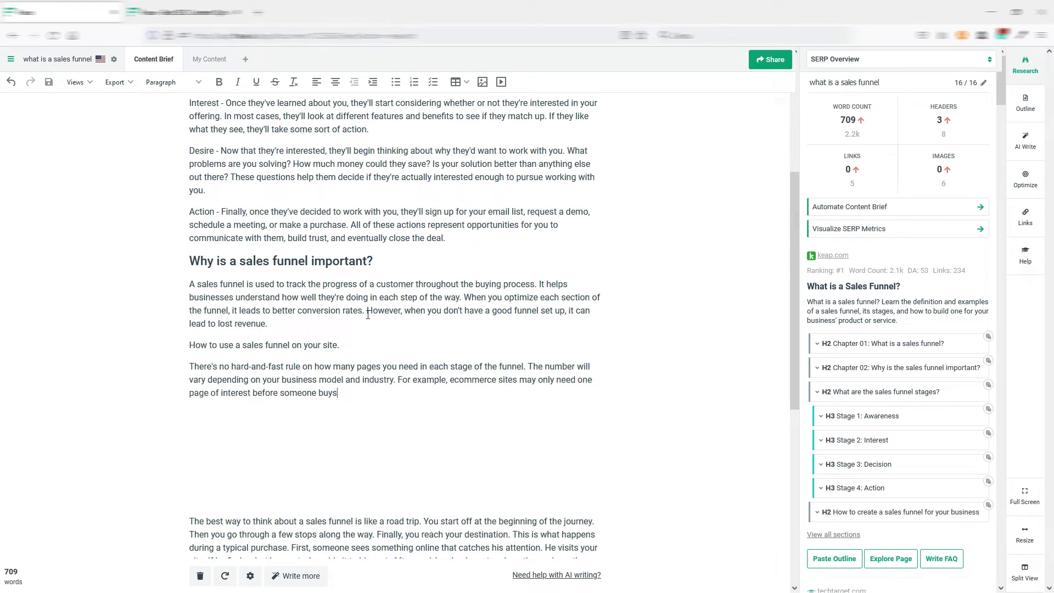
drag(366, 310, 397, 413)
key(BackSpace)
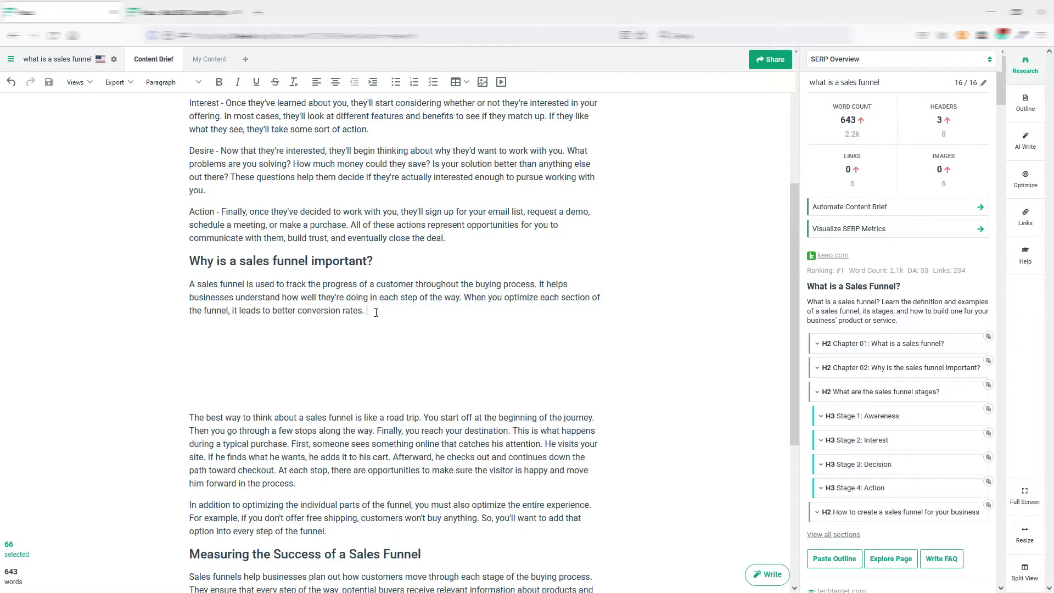
Look through the Summary and Condition AI transitions for the first paragraph under "Why is a sales funnel important?".
drag(365, 311, 189, 284)
click(501, 262)
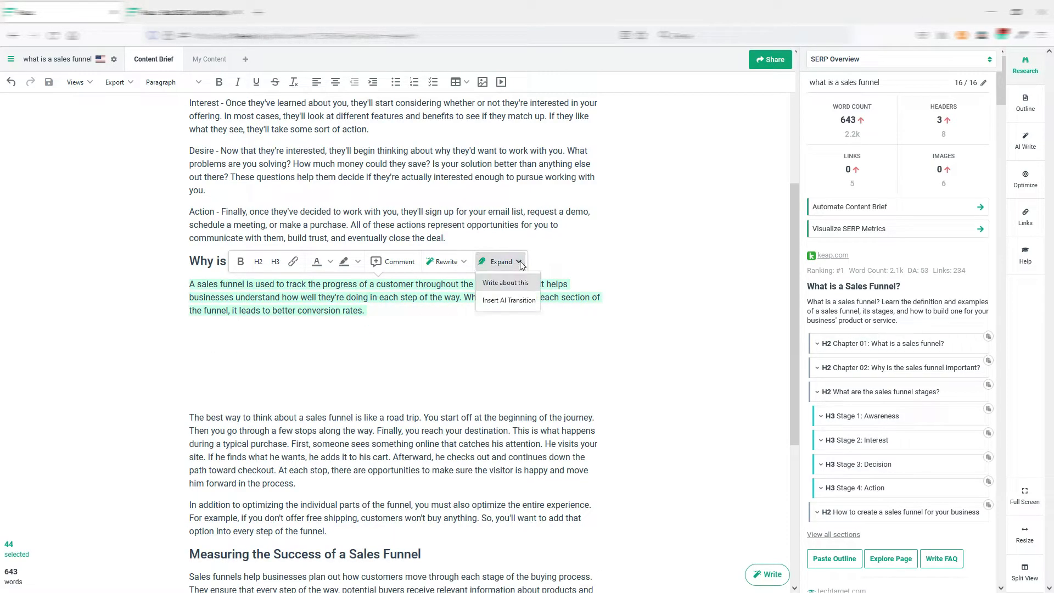
mouse_move(509, 300)
mouse_move(563, 392)
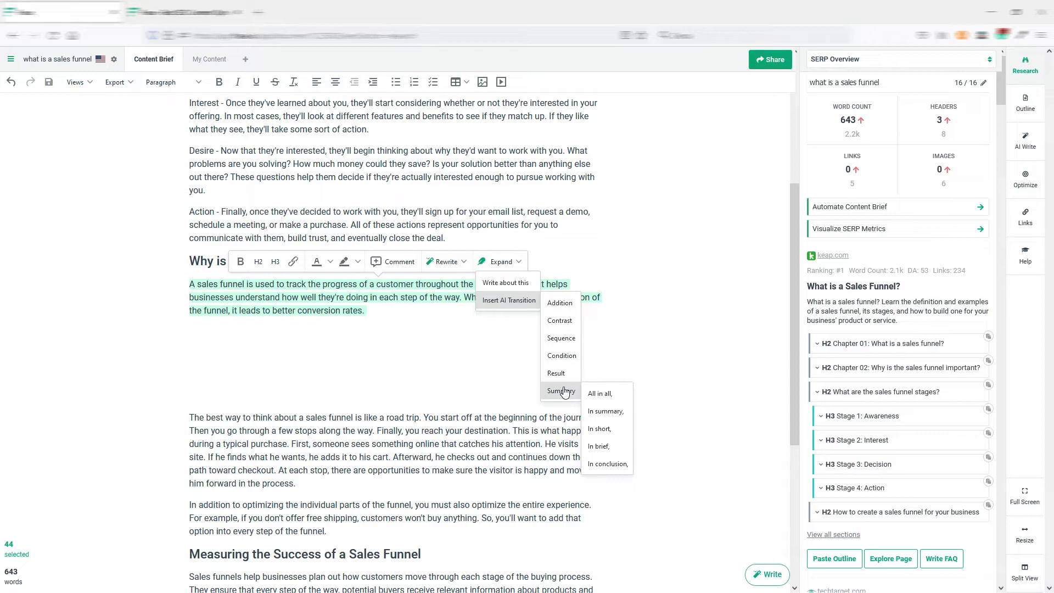
mouse_move(566, 360)
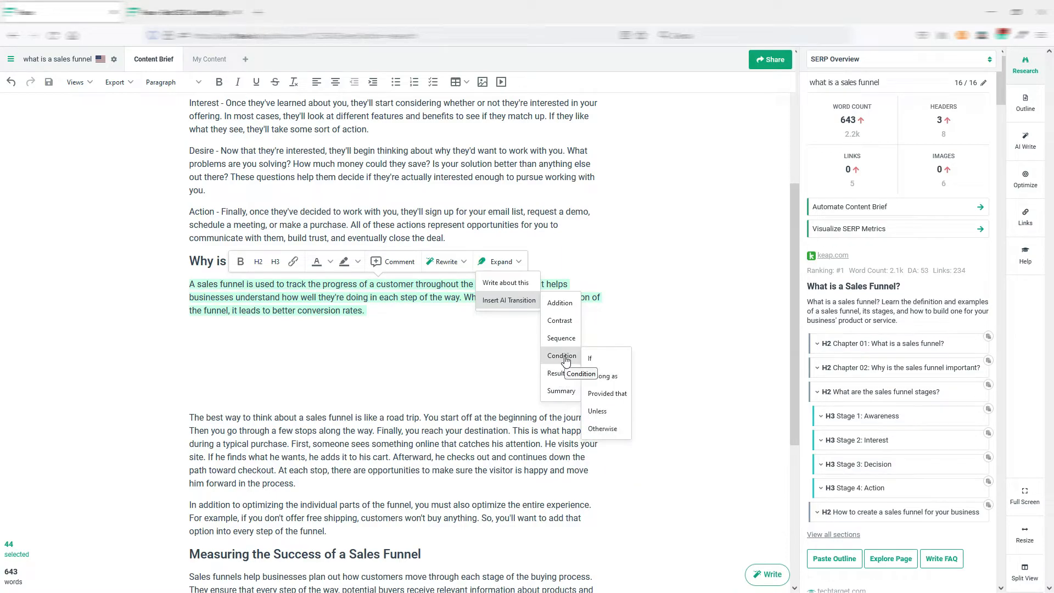
click(371, 297)
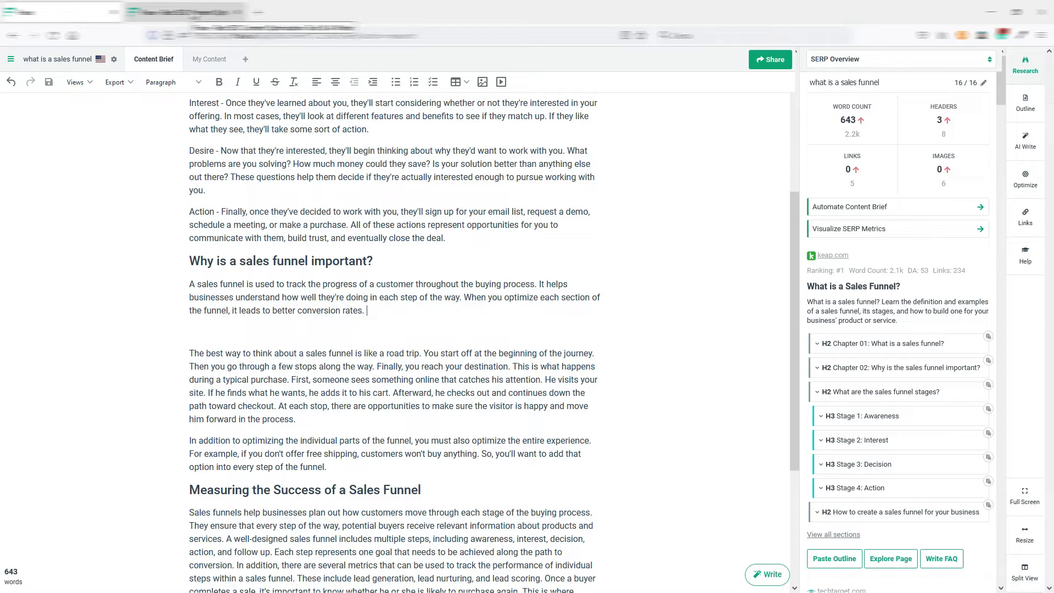
Review the competitor outlines in the SERP Overview and view the article's keyword optimization scores.
scroll(548, 303, up, 5)
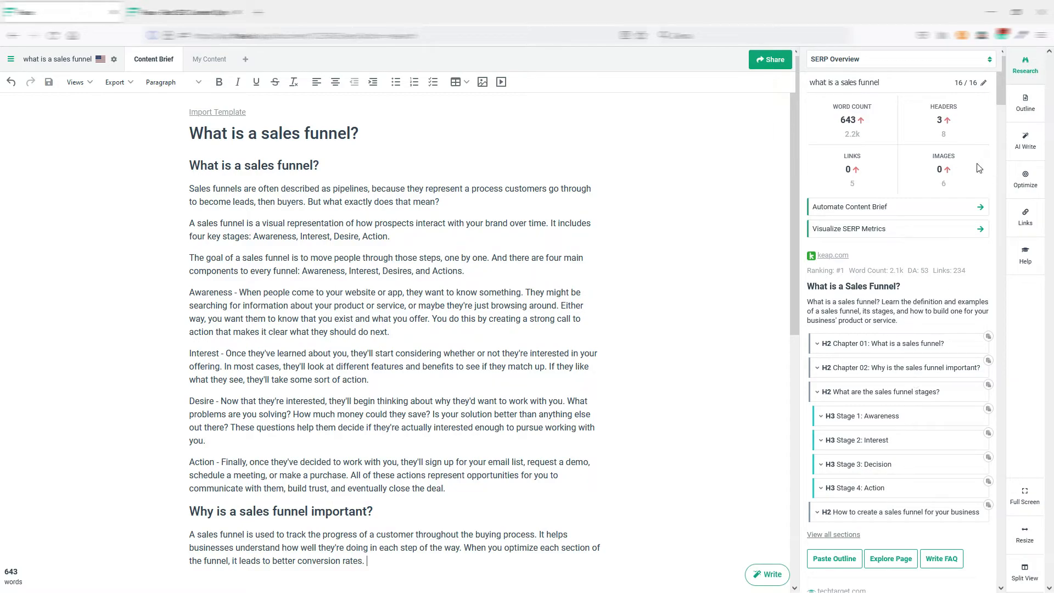
scroll(897, 223, down, 7)
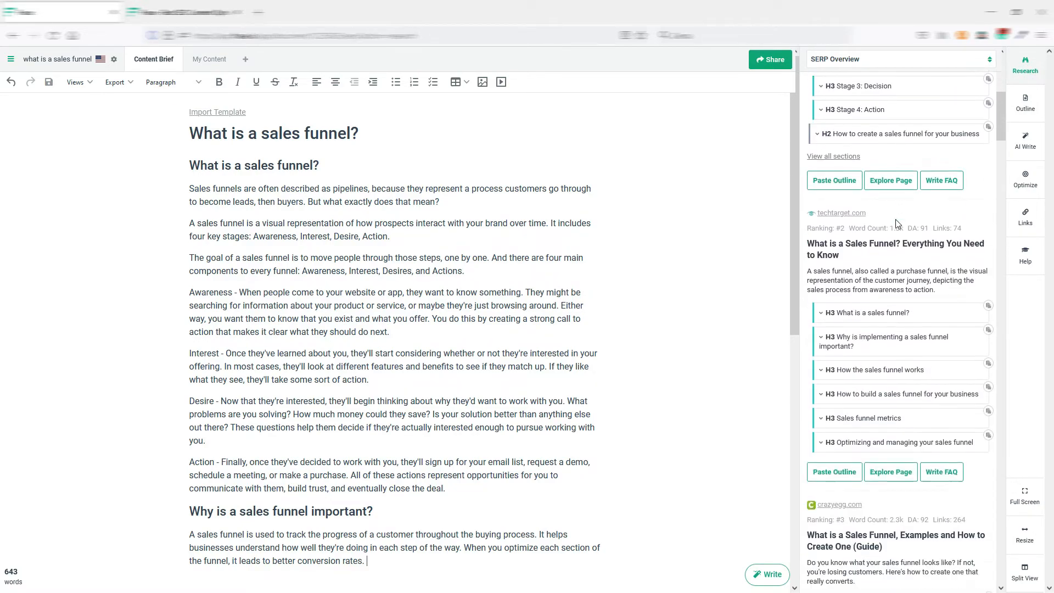
scroll(897, 224, down, 6)
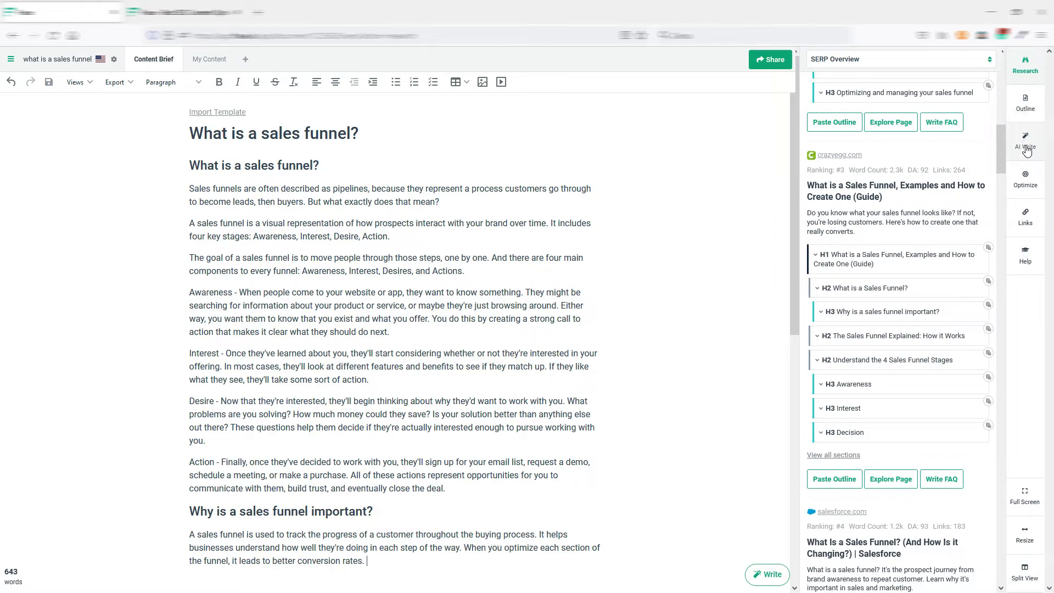
click(1032, 182)
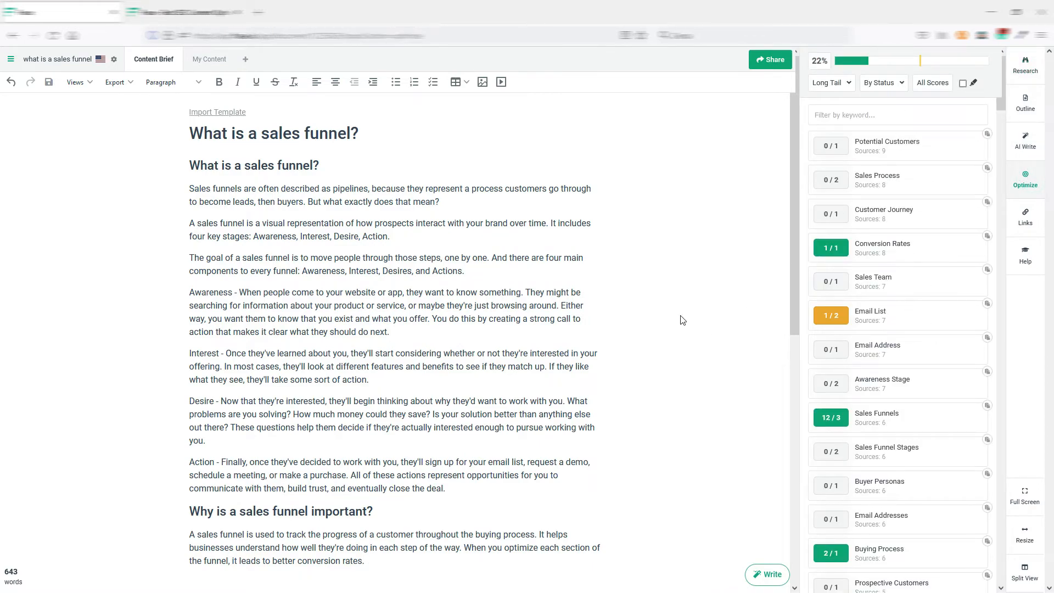
Switch to the Frase website, open its pricing page, and examine the Basic, Team and Enterprise plans and the SEO Add-On.
click(184, 11)
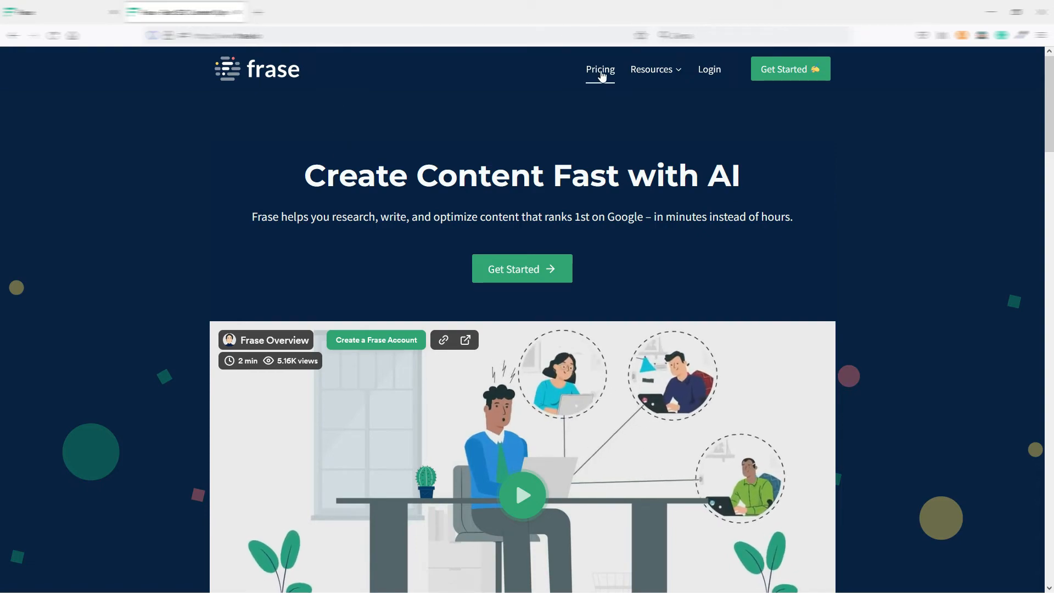
click(600, 70)
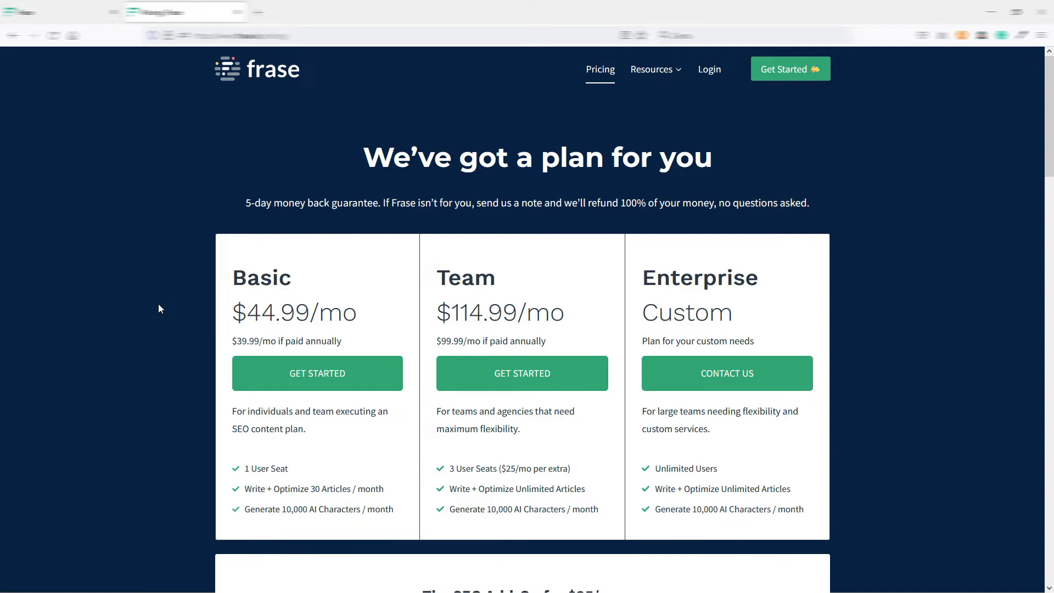
scroll(159, 305, down, 1)
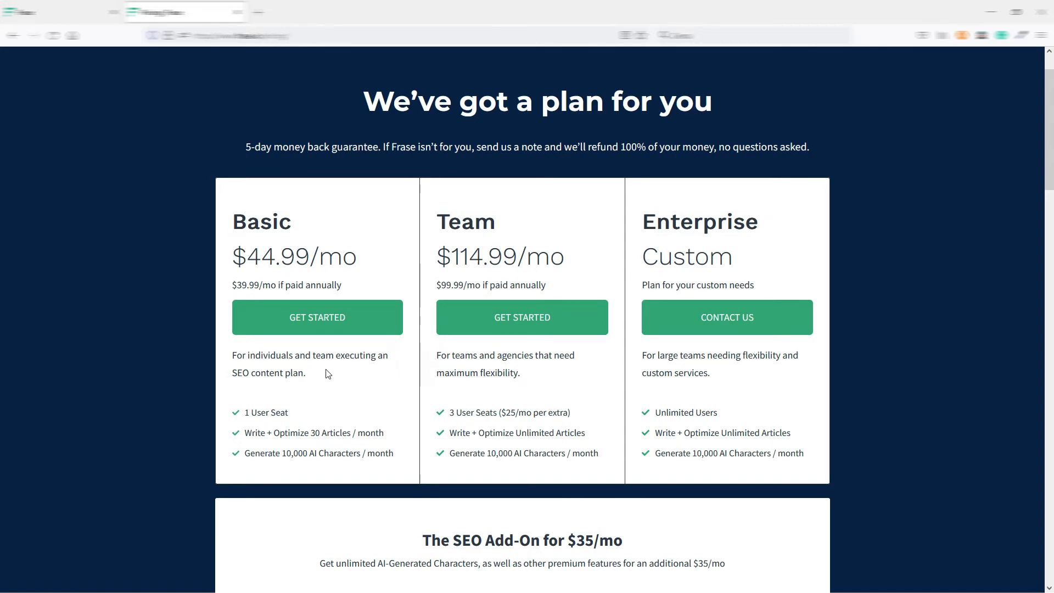
scroll(319, 390, down, 1)
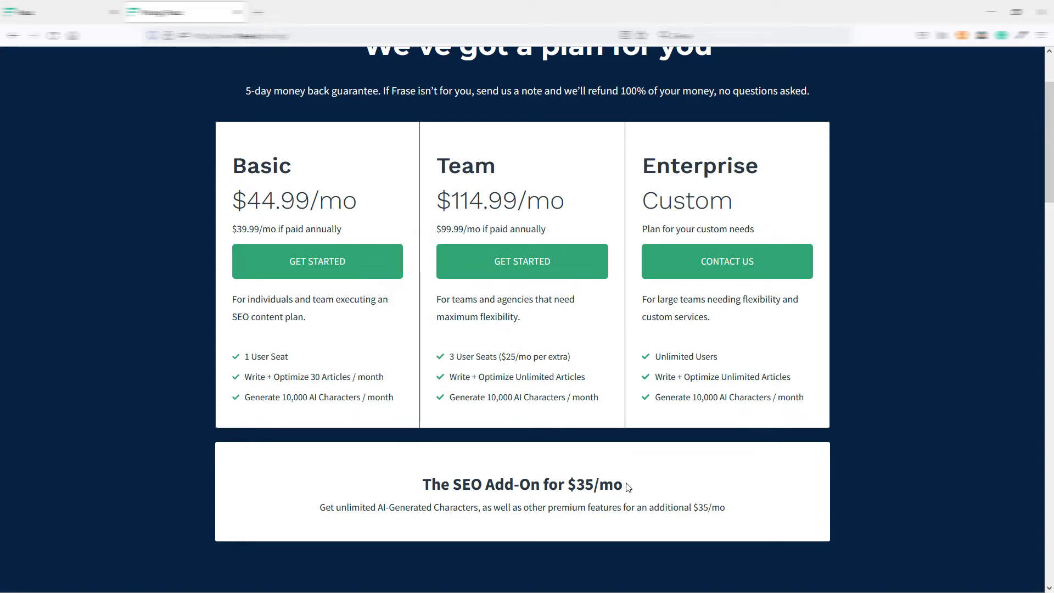
drag(625, 485, 434, 483)
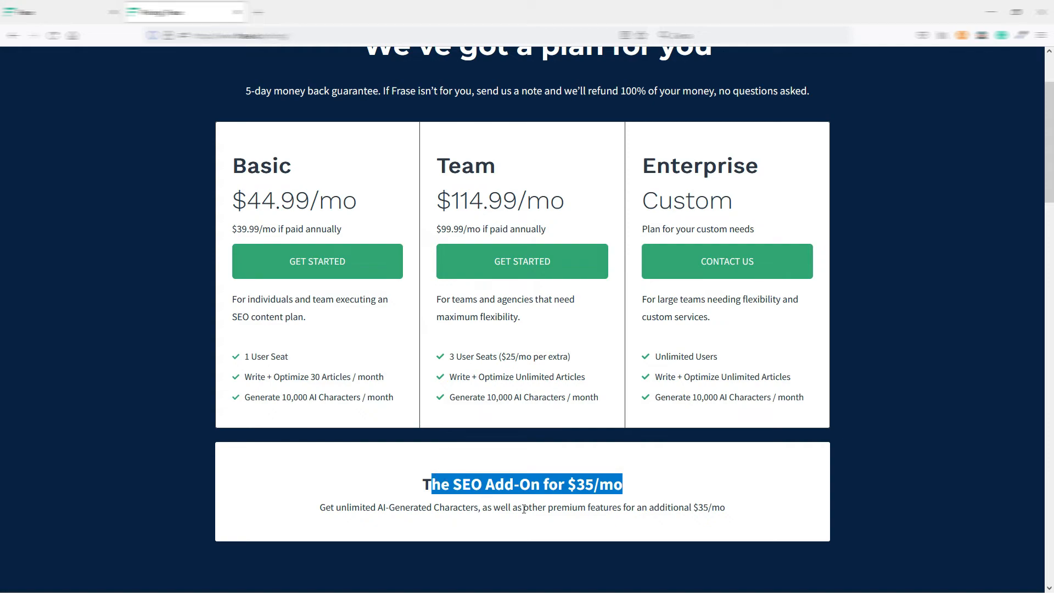
click(654, 485)
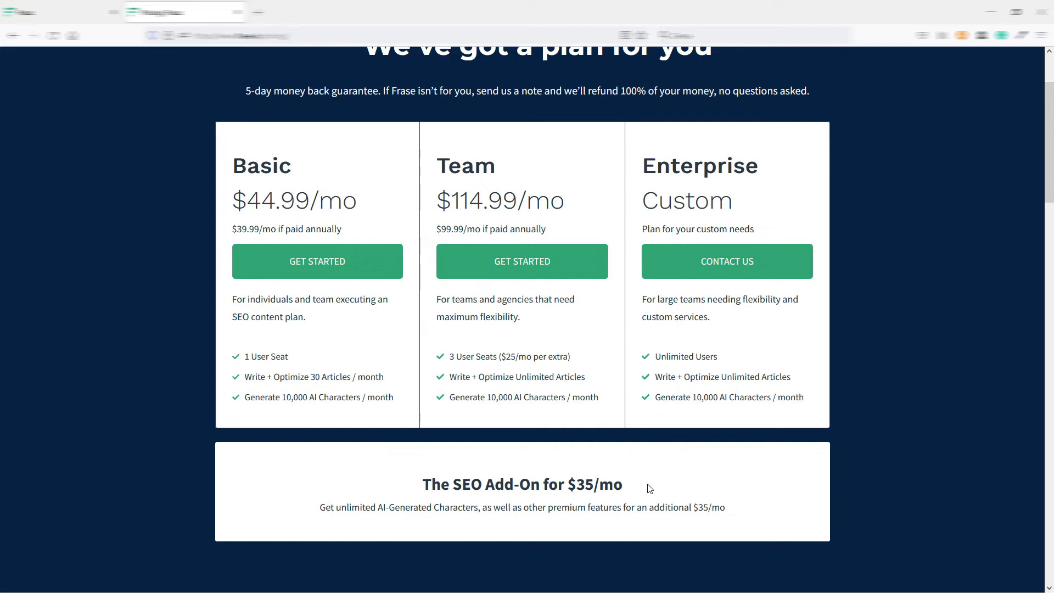
scroll(426, 463, up, 1)
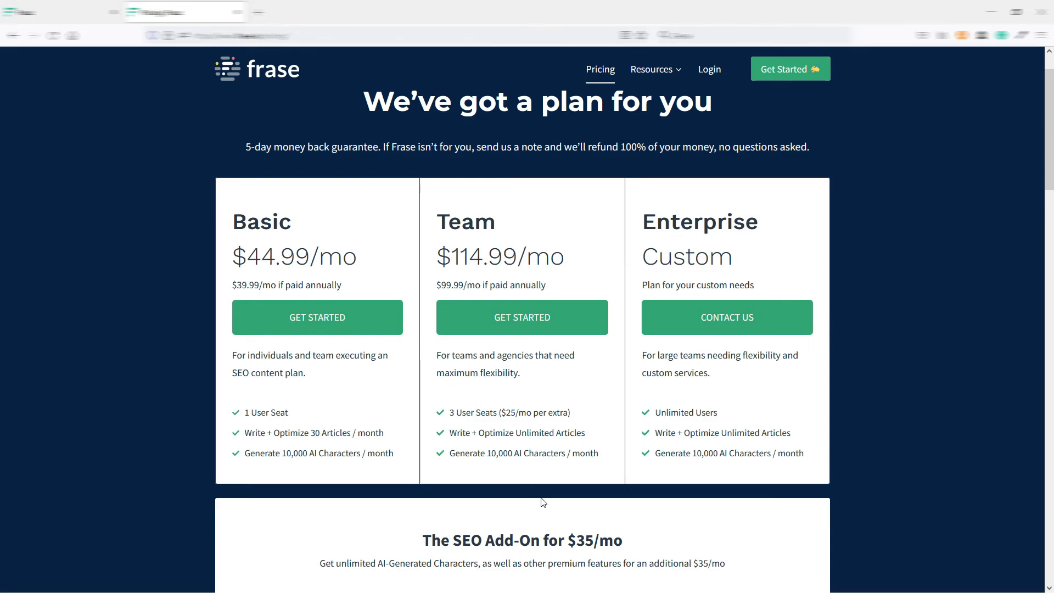
scroll(539, 494, up, 1)
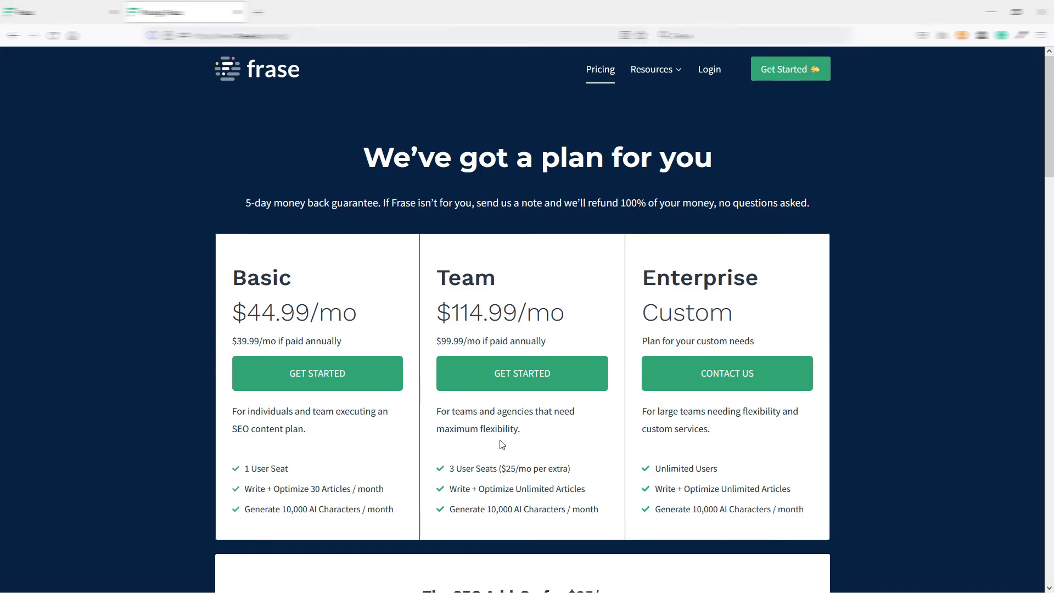